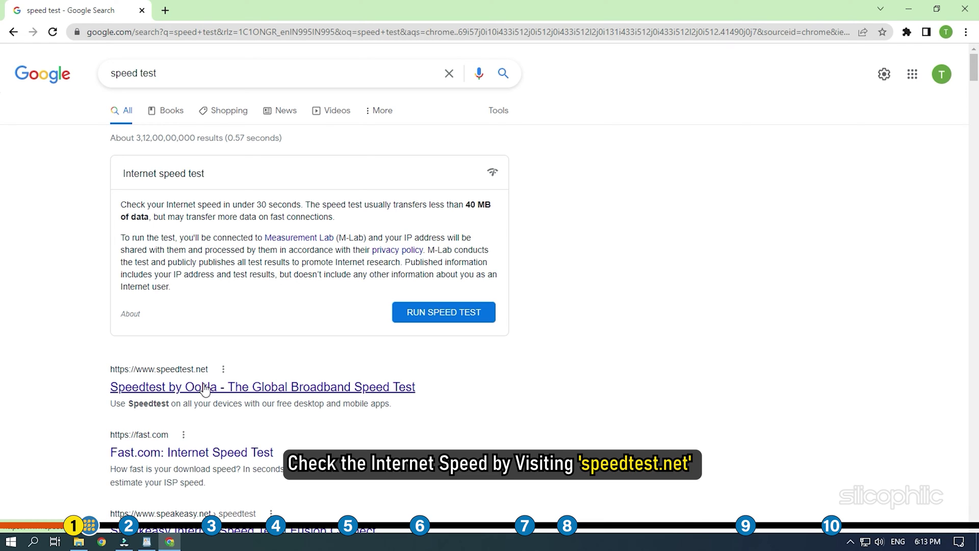
- Open Speedtest by Ookla from the Google results and start the speed test with GO
{"action": "left_click", "coordinate": [204, 387]}
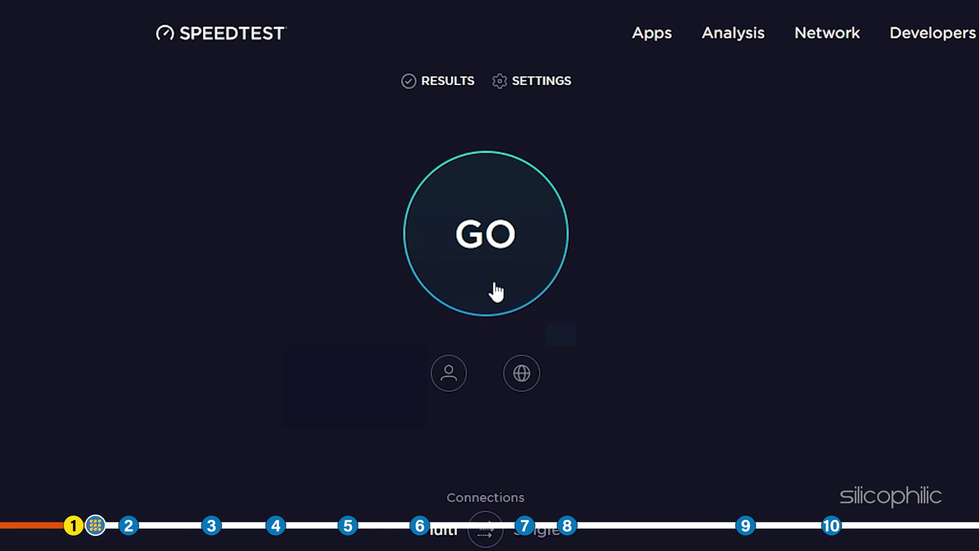
{"action": "left_click", "coordinate": [329, 199]}
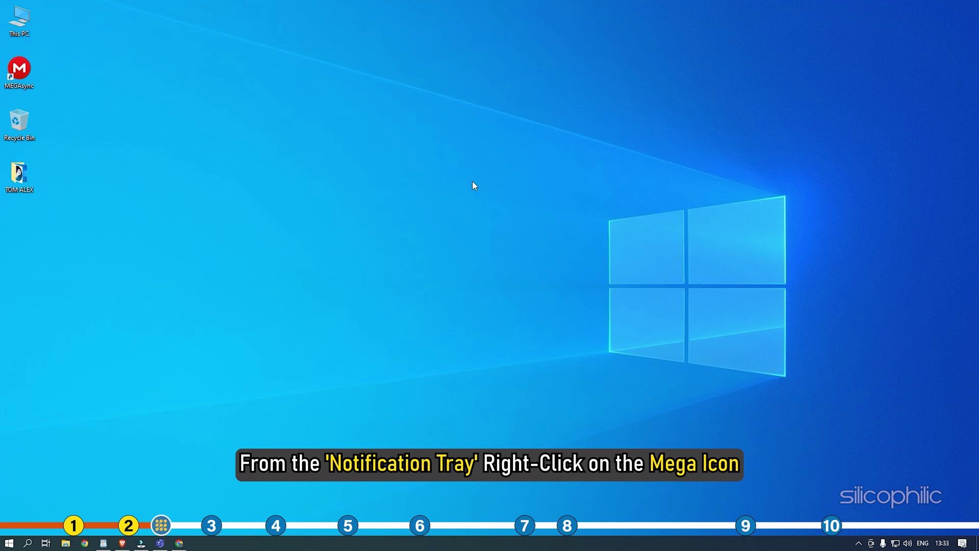
- Open MEGAsync Settings from the tray icon and go to the Sync tab
{"action": "left_click", "coordinate": [859, 543]}
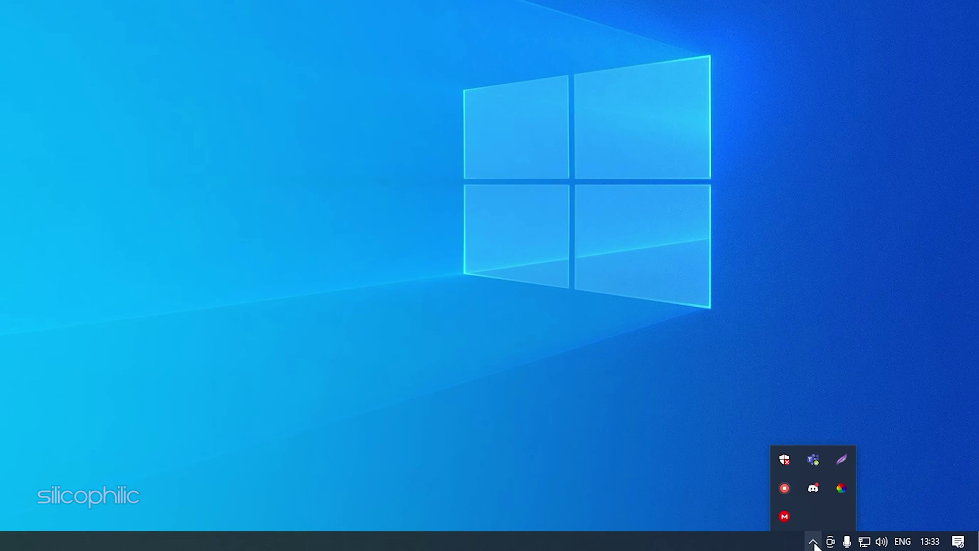
{"action": "right_click", "coordinate": [785, 517]}
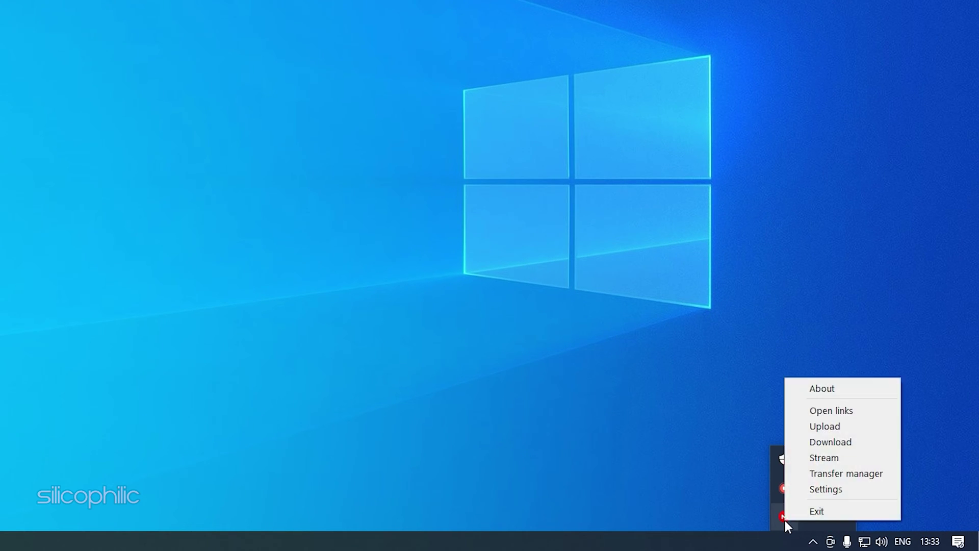
{"action": "left_click", "coordinate": [846, 491]}
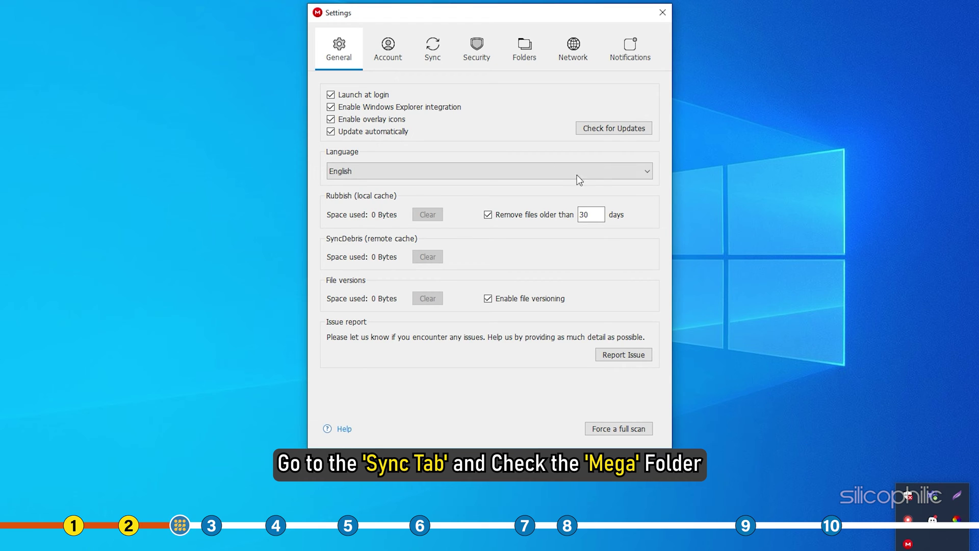
{"action": "left_click", "coordinate": [435, 54]}
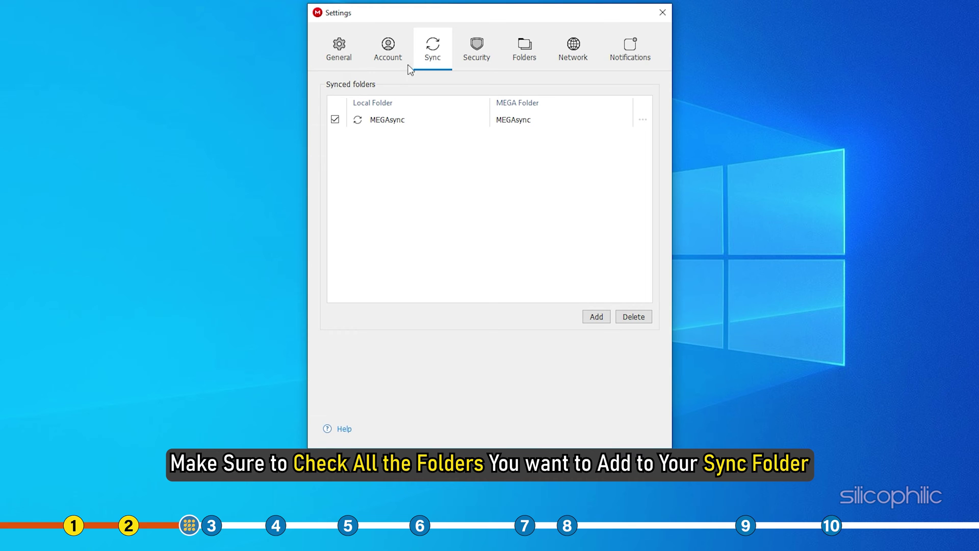
- Toggle the MEGAsync folder's sync checkbox off and back on, then view Folders settings
{"action": "left_click", "coordinate": [334, 121]}
{"action": "left_click", "coordinate": [334, 120]}
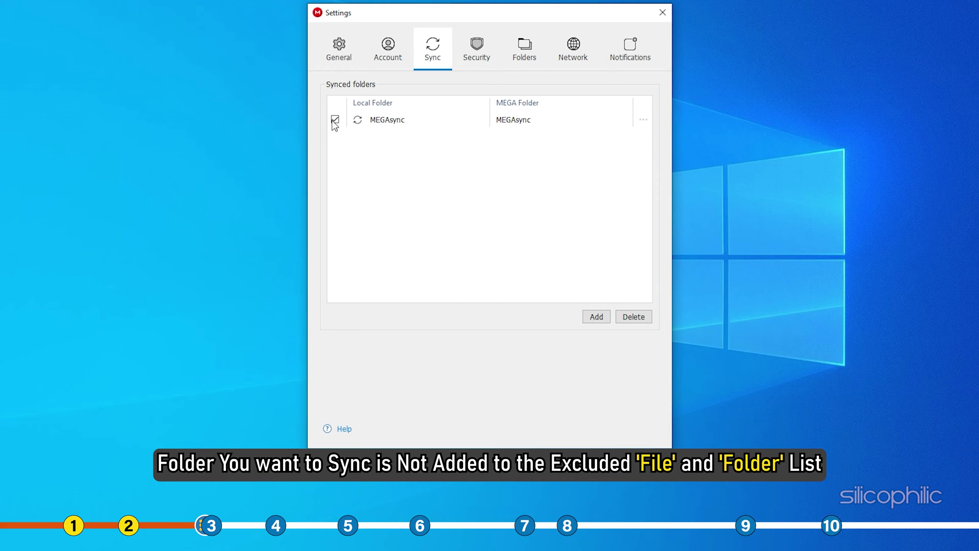
{"action": "left_click", "coordinate": [514, 63]}
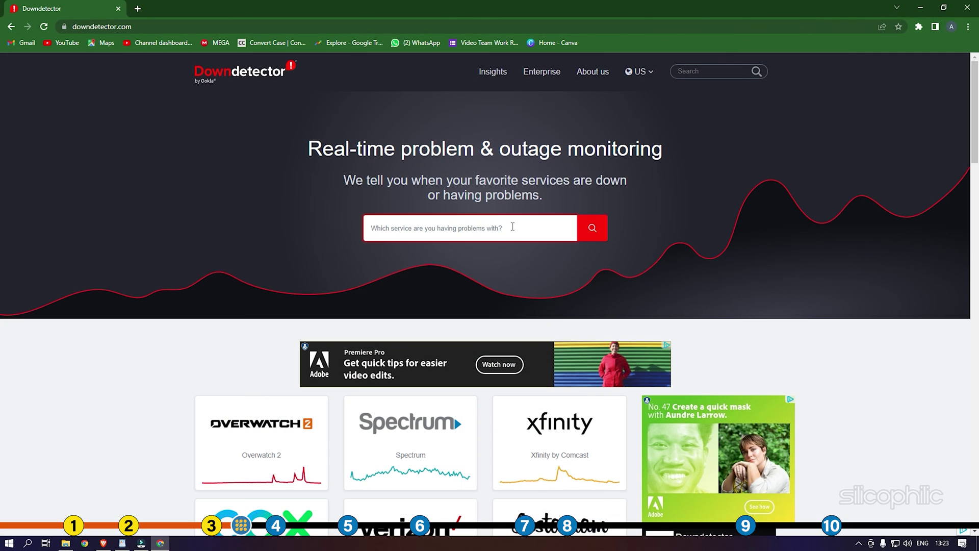
- Search Downdetector for 'mega' and scroll through MEGA's last-24-hours outage reports
{"action": "type", "text": "m"}
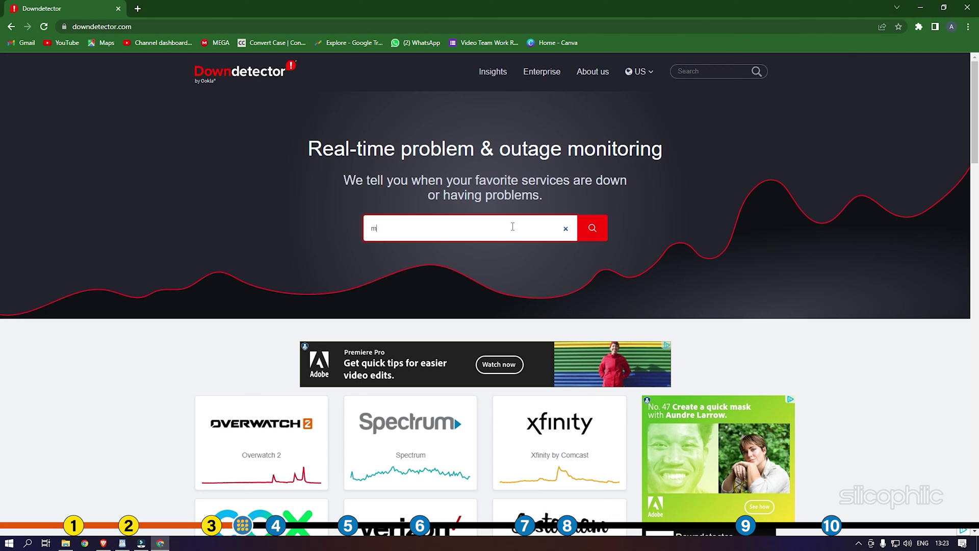
{"action": "type", "text": "ga"}
{"action": "key", "text": "Return"}
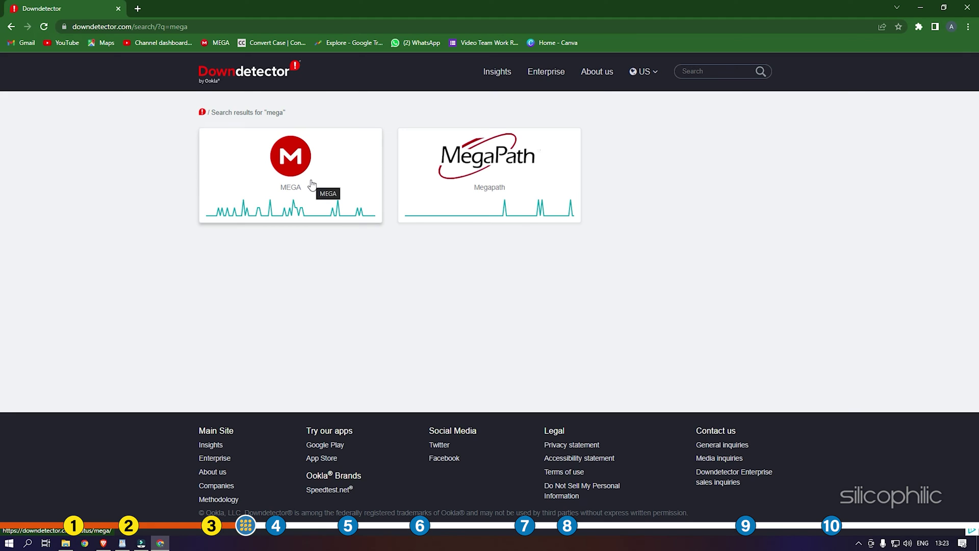
{"action": "left_click", "coordinate": [312, 185]}
{"action": "scroll", "coordinate": [312, 184], "scroll_direction": "down", "scroll_amount": 4}
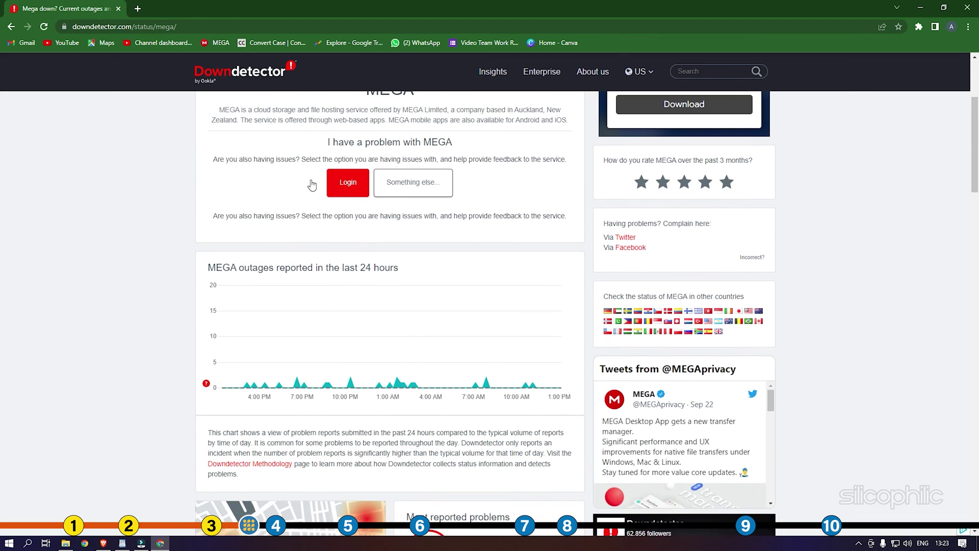
{"action": "scroll", "coordinate": [312, 185], "scroll_direction": "down", "scroll_amount": 1}
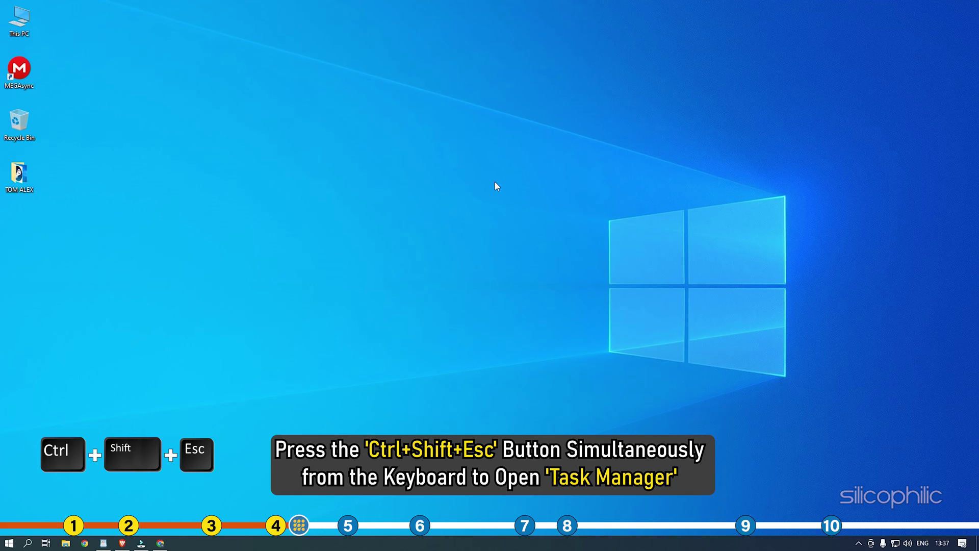
- Scroll down Task Manager's Processes list and select the MEGAsync process
{"action": "scroll", "coordinate": [464, 176], "scroll_direction": "down", "scroll_amount": 1}
{"action": "scroll", "coordinate": [464, 176], "scroll_direction": "down", "scroll_amount": 1}
{"action": "scroll", "coordinate": [465, 177], "scroll_direction": "down", "scroll_amount": 2}
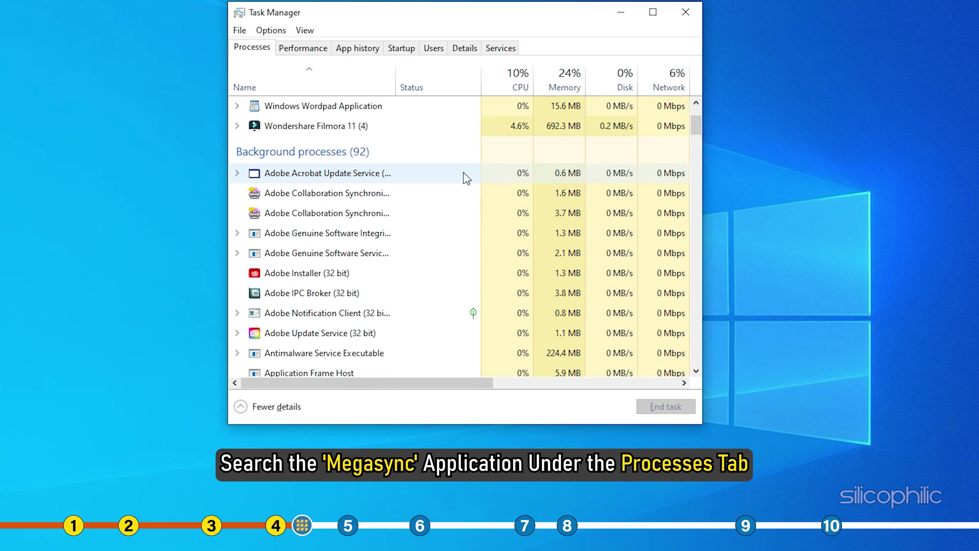
{"action": "scroll", "coordinate": [465, 178], "scroll_direction": "down", "scroll_amount": 1}
{"action": "scroll", "coordinate": [465, 177], "scroll_direction": "down", "scroll_amount": 4}
{"action": "scroll", "coordinate": [465, 178], "scroll_direction": "down", "scroll_amount": 2}
{"action": "scroll", "coordinate": [465, 177], "scroll_direction": "down", "scroll_amount": 4}
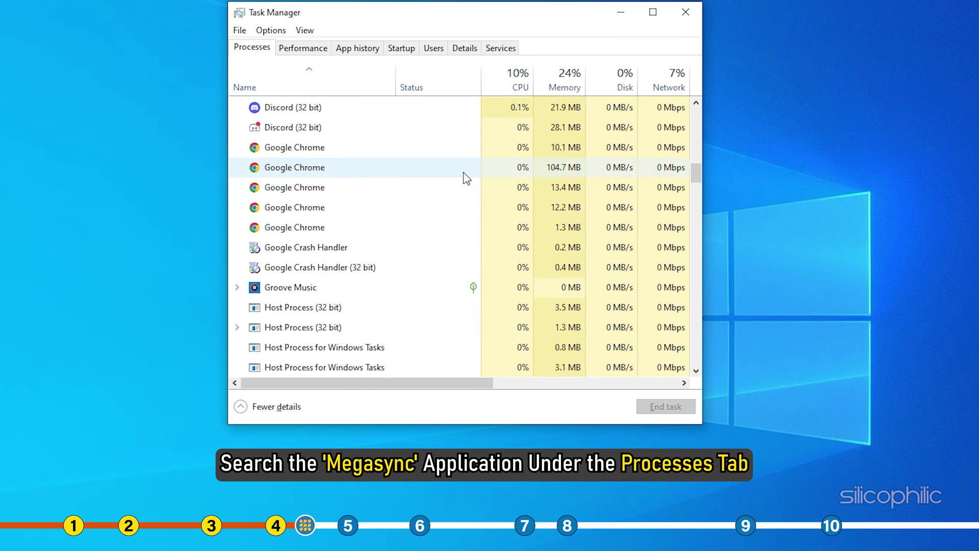
{"action": "scroll", "coordinate": [465, 177], "scroll_direction": "down", "scroll_amount": 2}
{"action": "scroll", "coordinate": [464, 176], "scroll_direction": "down", "scroll_amount": 2}
{"action": "left_click", "coordinate": [309, 192]}
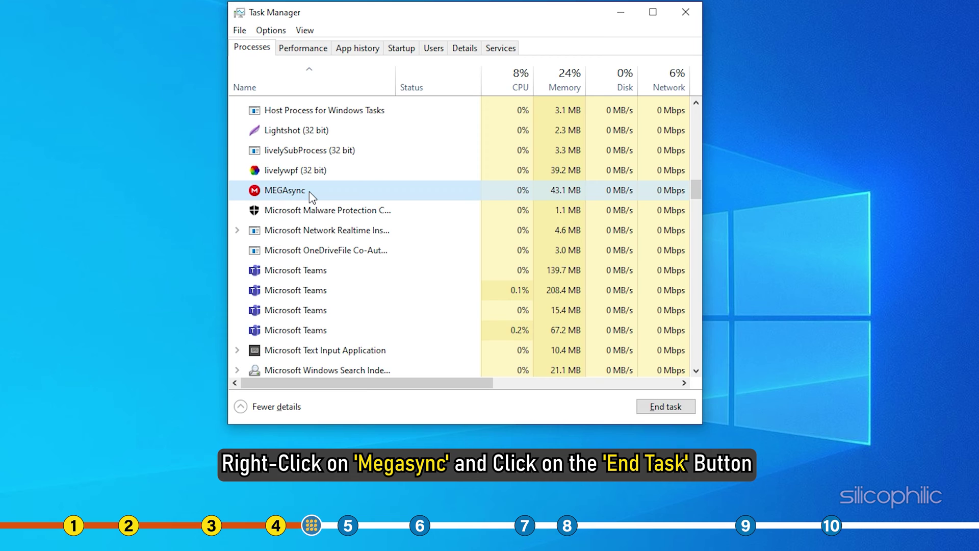
- End the MEGAsync task and close Task Manager
{"action": "right_click", "coordinate": [309, 191]}
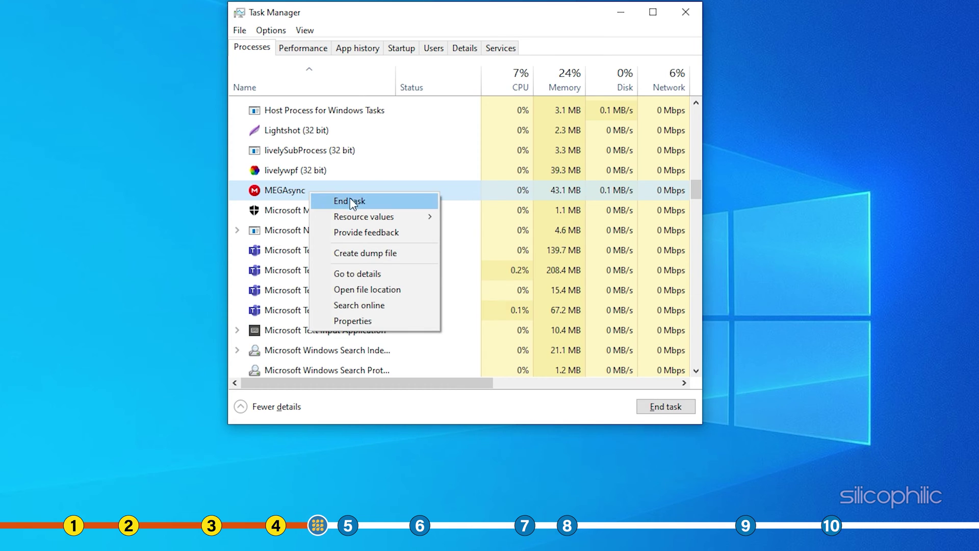
{"action": "left_click", "coordinate": [366, 200]}
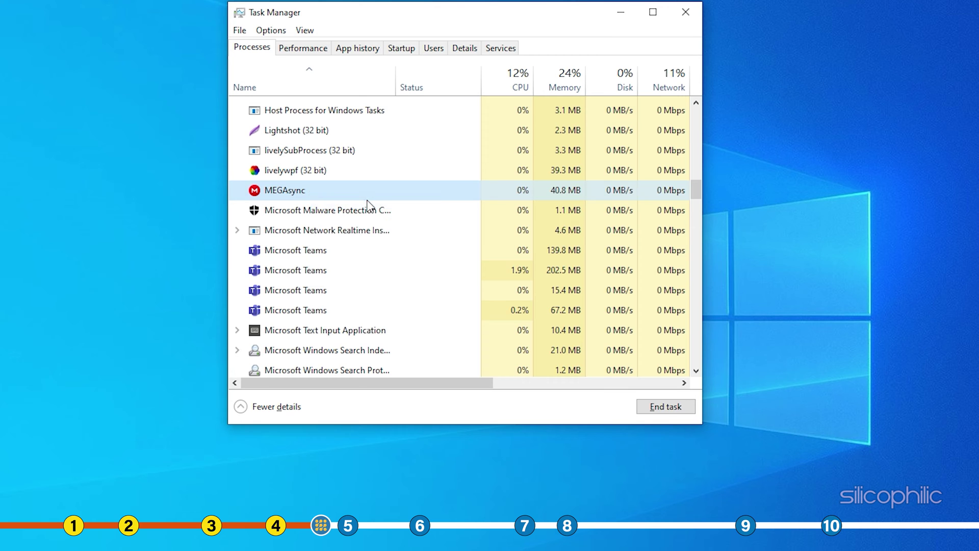
{"action": "left_click", "coordinate": [685, 11]}
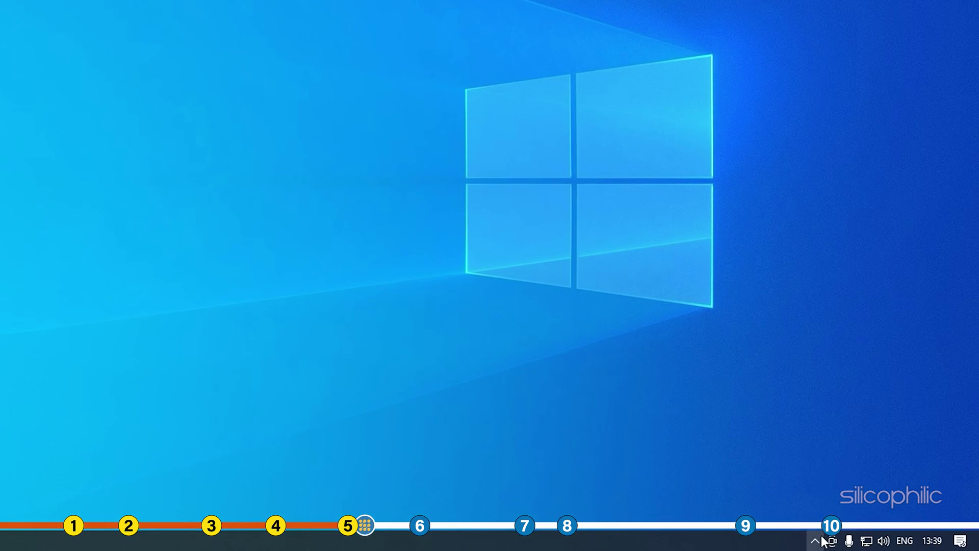
- Run Check for Updates on the General page of MEGAsync Settings, then close Settings
{"action": "left_click", "coordinate": [859, 541]}
{"action": "right_click", "coordinate": [792, 522]}
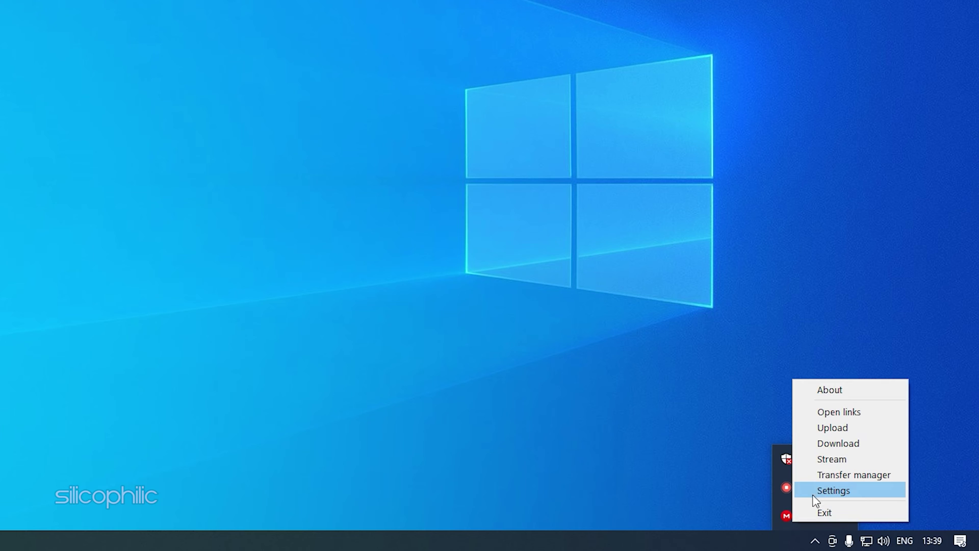
{"action": "left_click", "coordinate": [856, 492]}
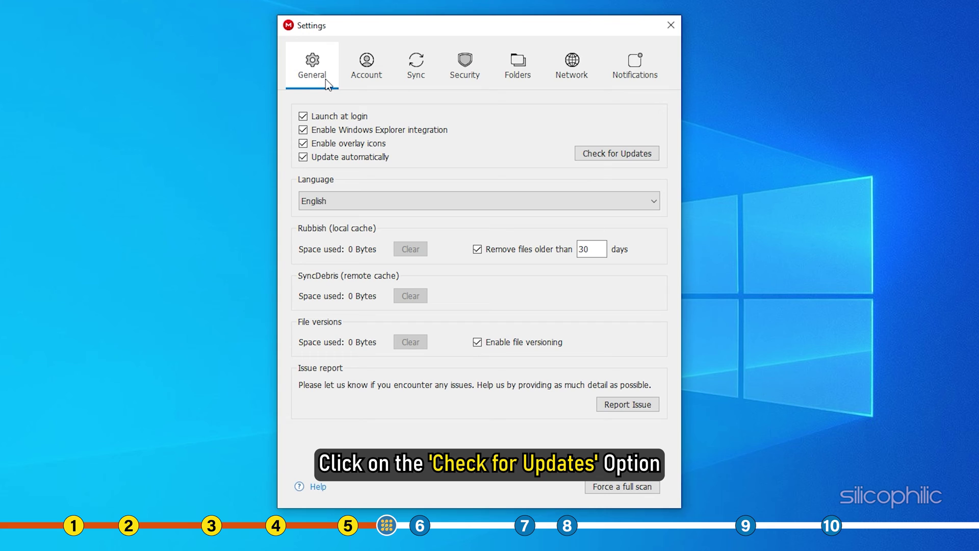
{"action": "left_click", "coordinate": [655, 158]}
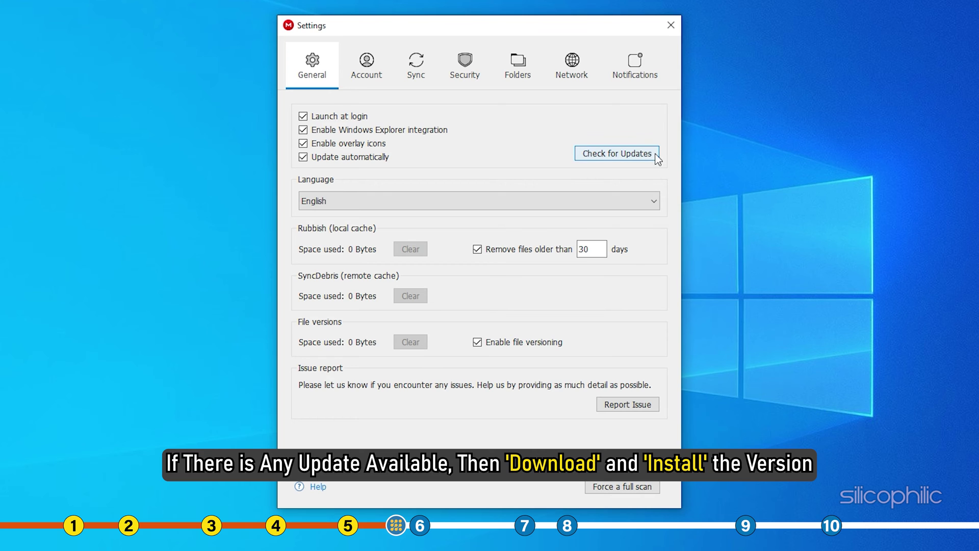
{"action": "left_click", "coordinate": [672, 27]}
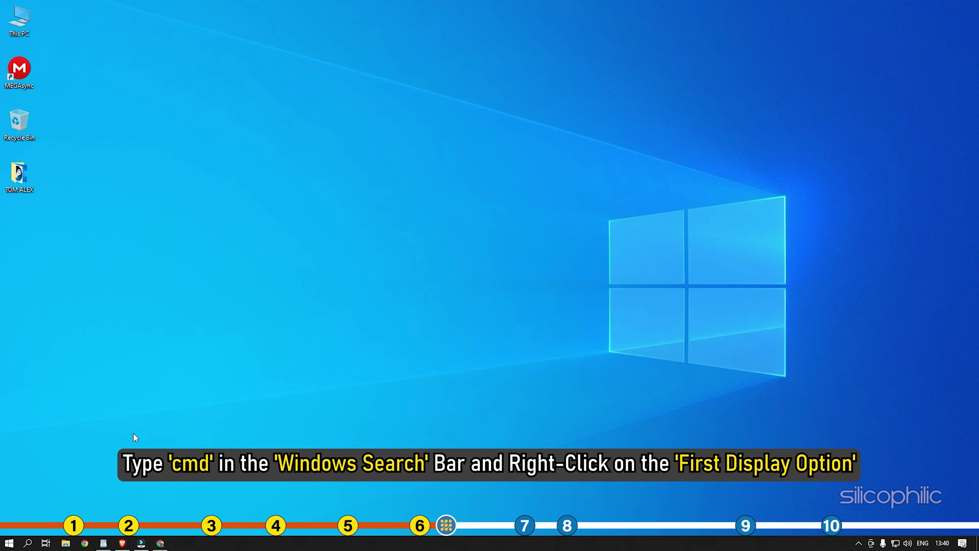
- Search Windows for 'cmd' and run Command Prompt as administrator
{"action": "left_click", "coordinate": [28, 542]}
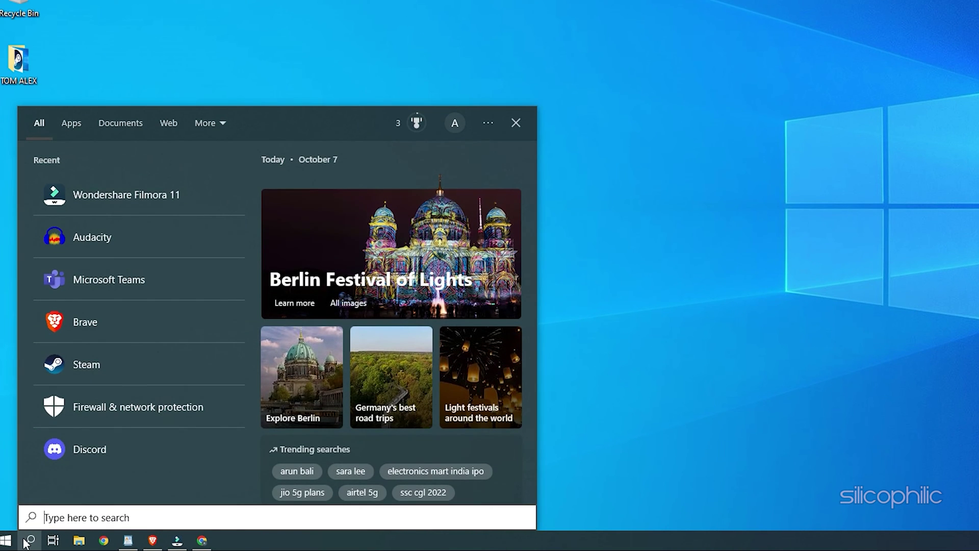
{"action": "type", "text": "c"}
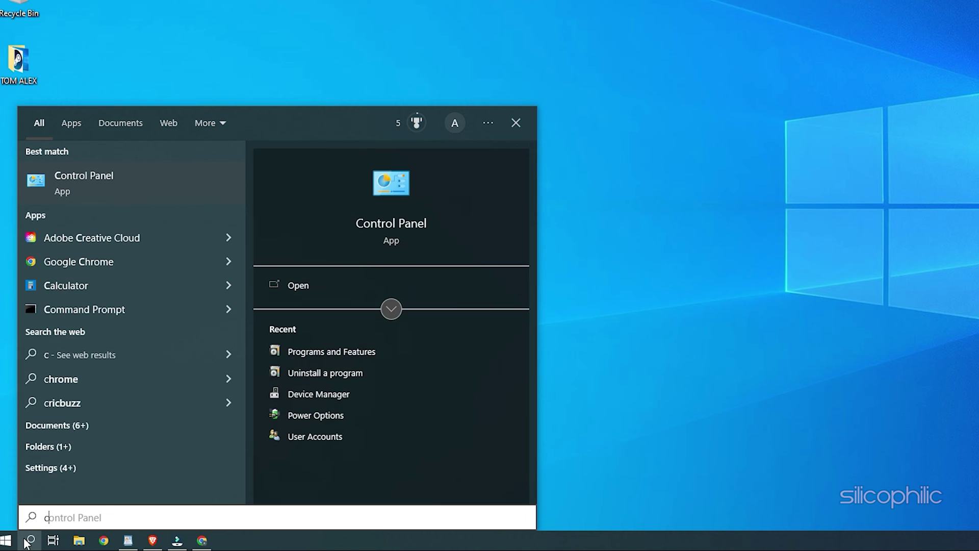
{"action": "type", "text": "md"}
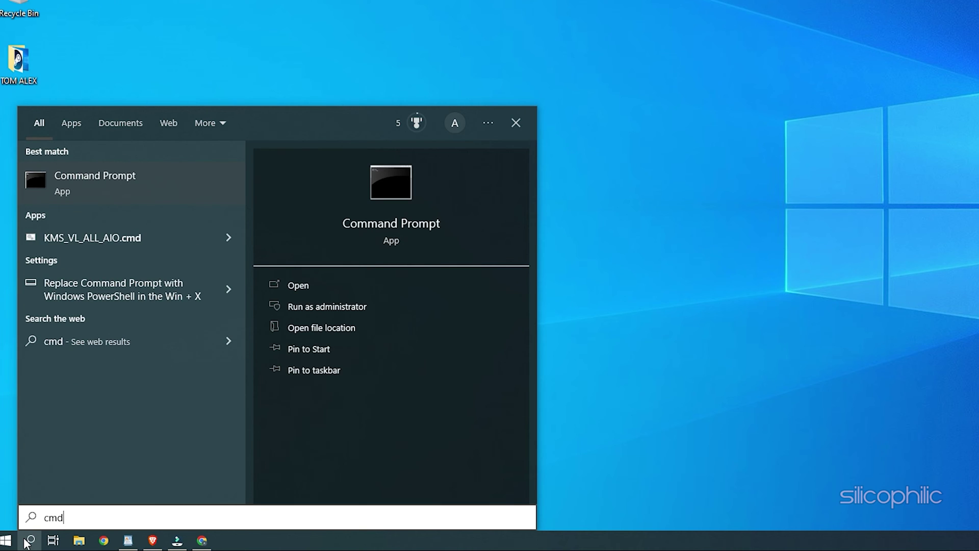
{"action": "left_click", "coordinate": [378, 307]}
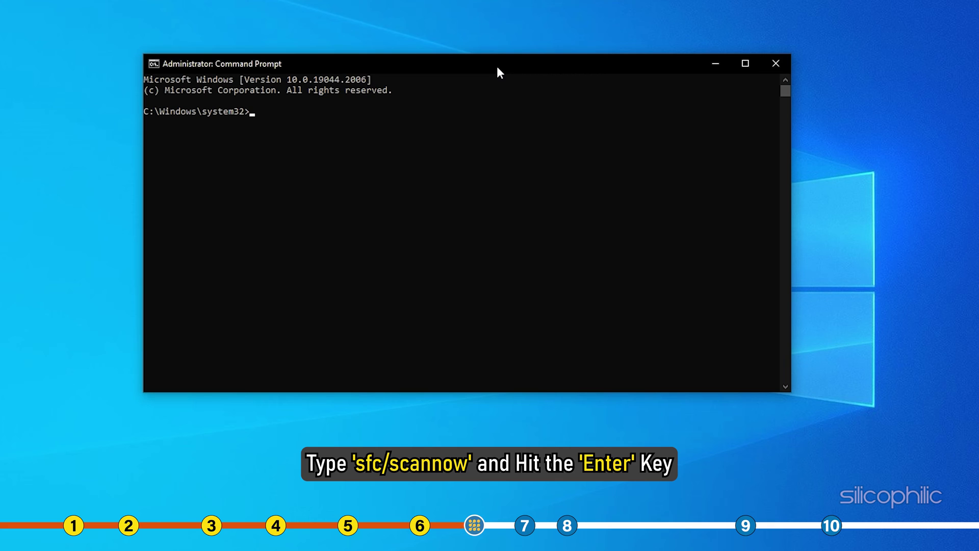
- Run sfc/scannow, then exit Command Prompt once the scan completes
{"action": "type", "text": "s"}
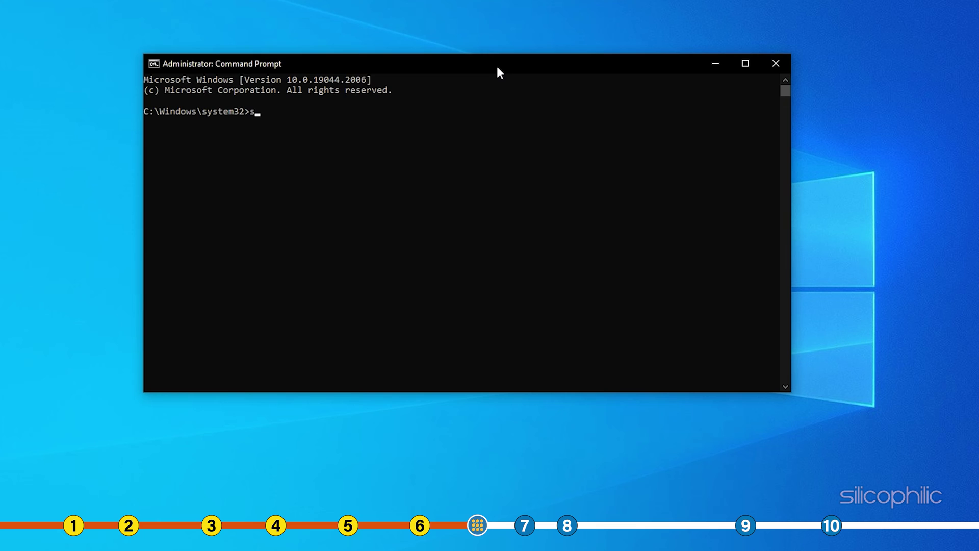
{"action": "type", "text": "fc/"}
{"action": "type", "text": "scan"}
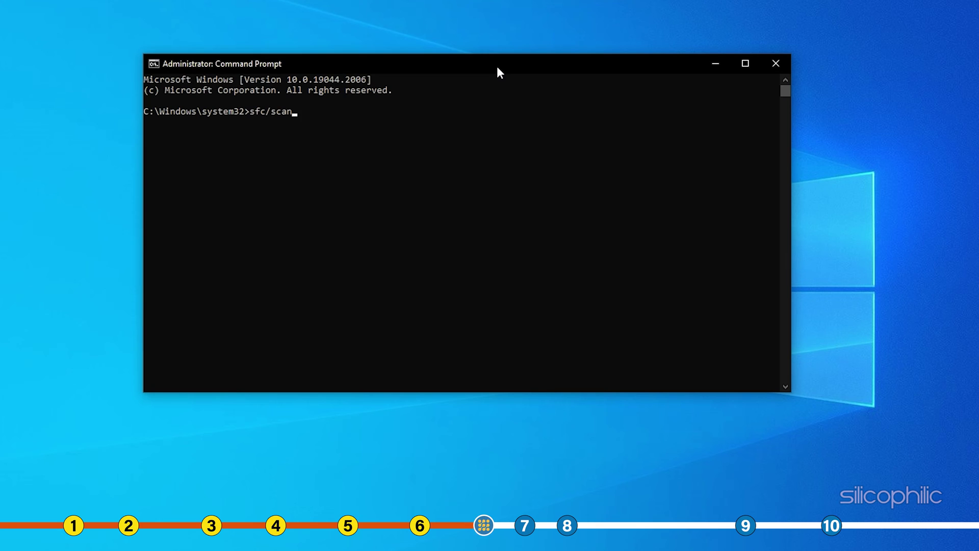
{"action": "type", "text": "now"}
{"action": "key", "text": "Return"}
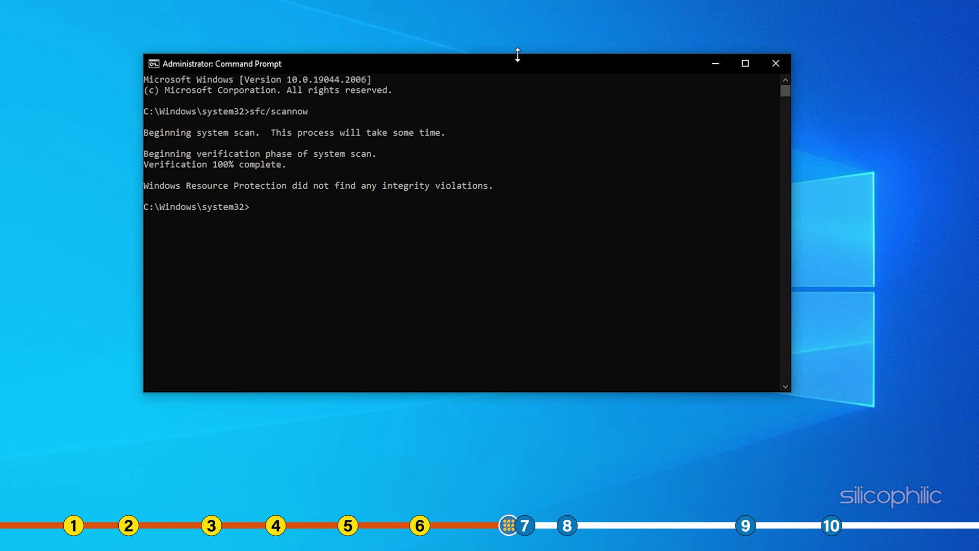
{"action": "type", "text": "EXIT"}
{"action": "key", "text": "Return"}
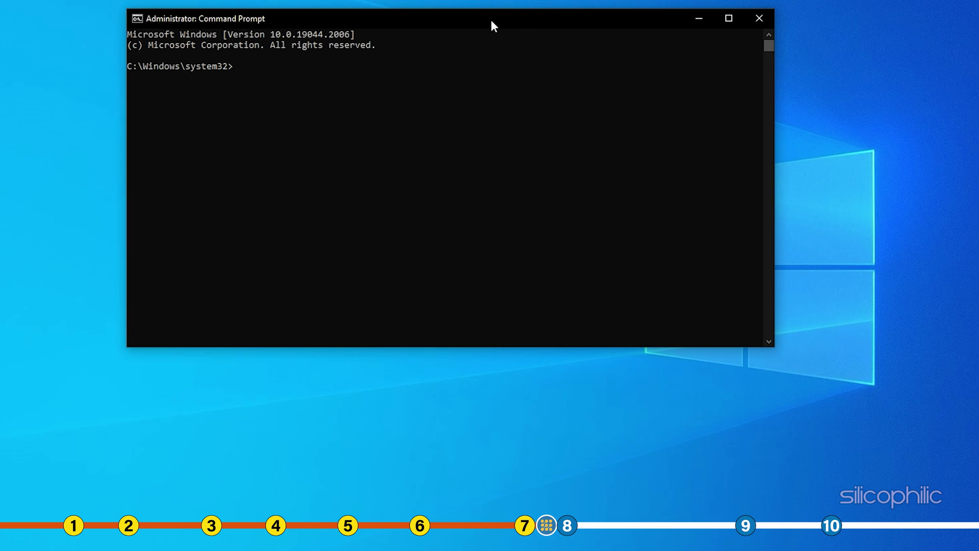
- Run 'netsh winsock reset', then exit Command Prompt
{"action": "type", "text": "netsh winsock reset"}
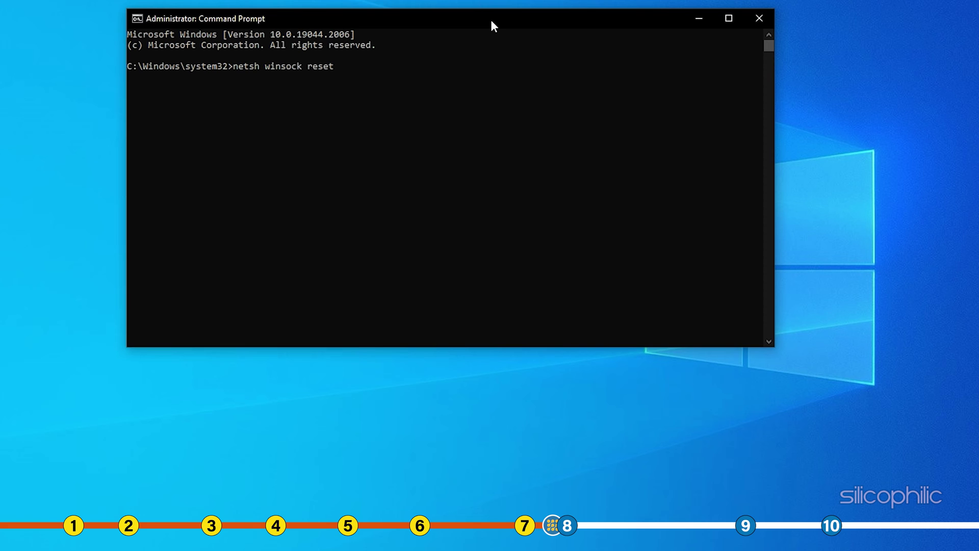
{"action": "key", "text": "Return"}
{"action": "type", "text": "Exit"}
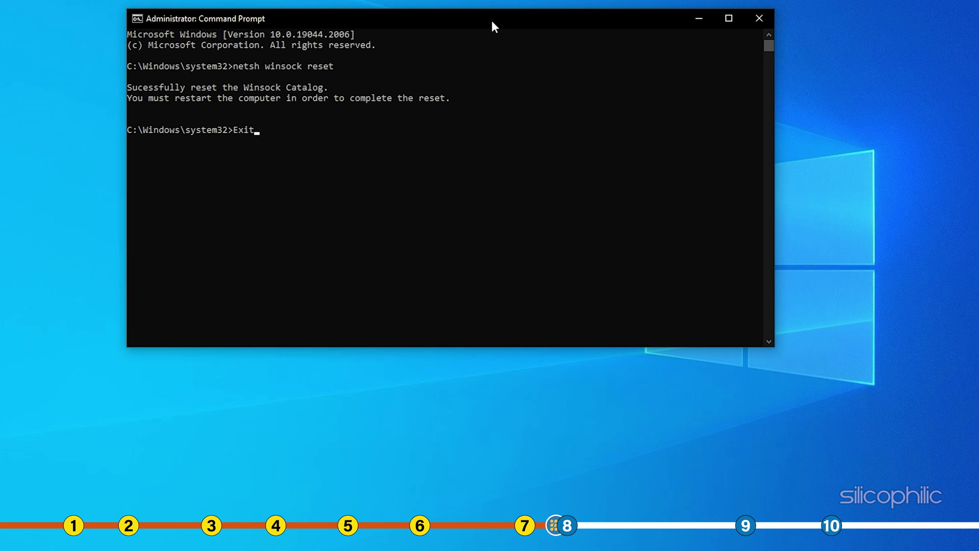
{"action": "key", "text": "Return"}
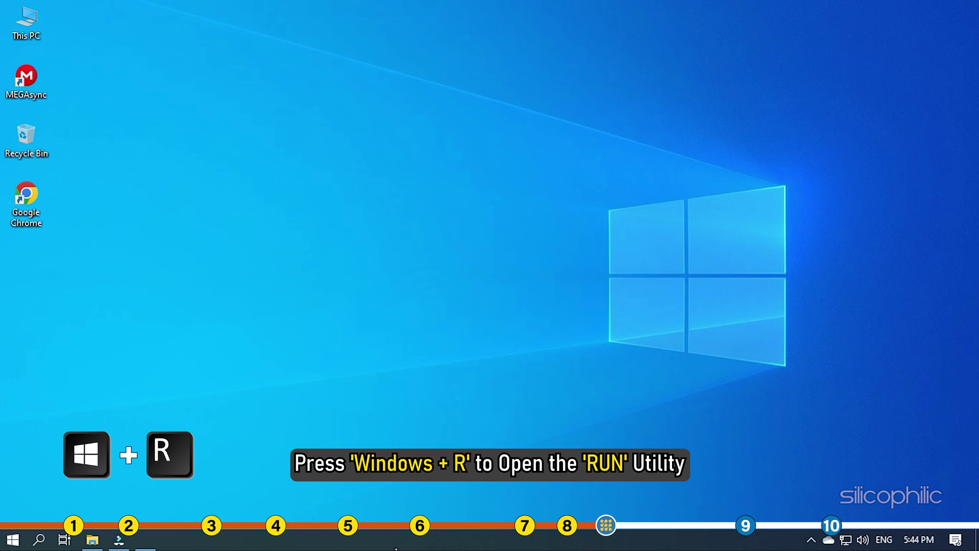
- Launch Control Panel with control.exe from Run and go to Uninstall a program
{"action": "key", "text": "super+r"}
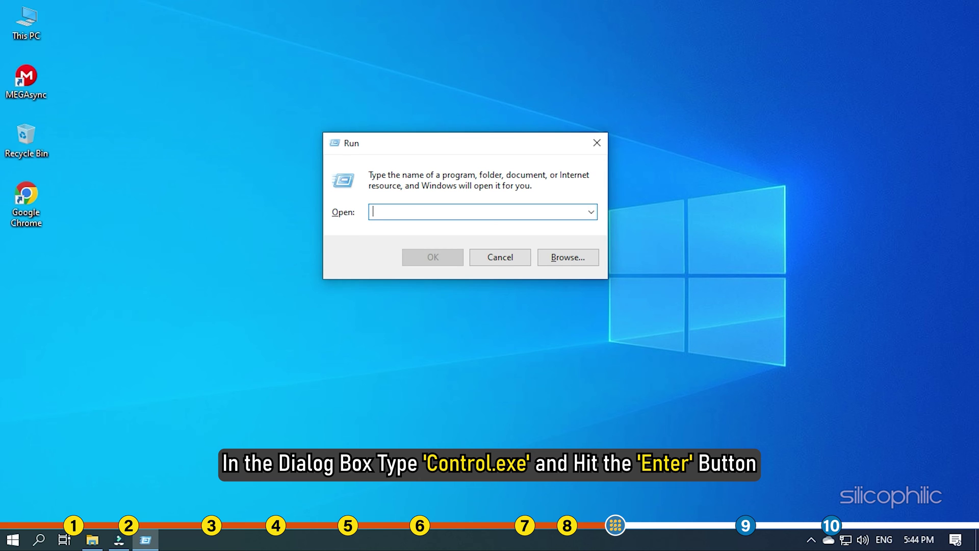
{"action": "type", "text": "control.exe"}
{"action": "left_click", "coordinate": [442, 256]}
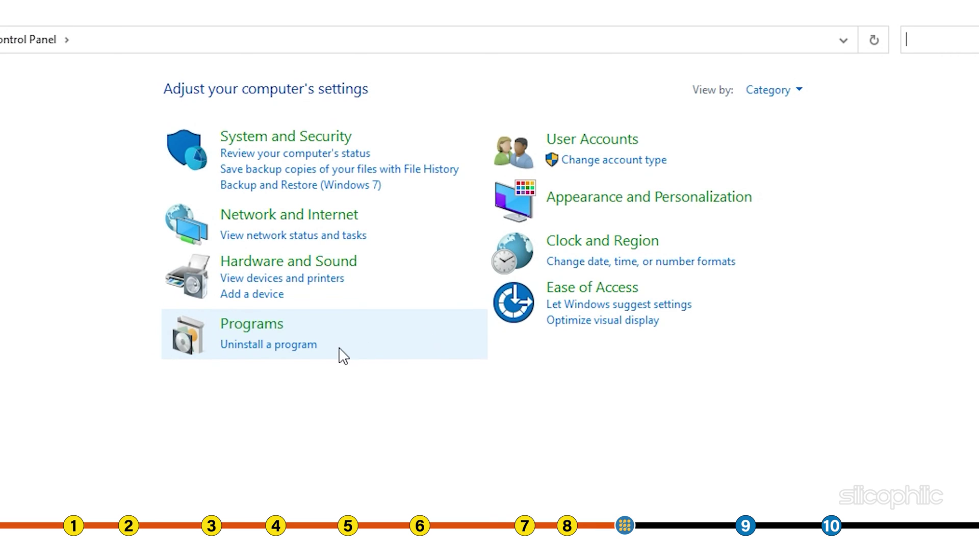
{"action": "left_click", "coordinate": [310, 347]}
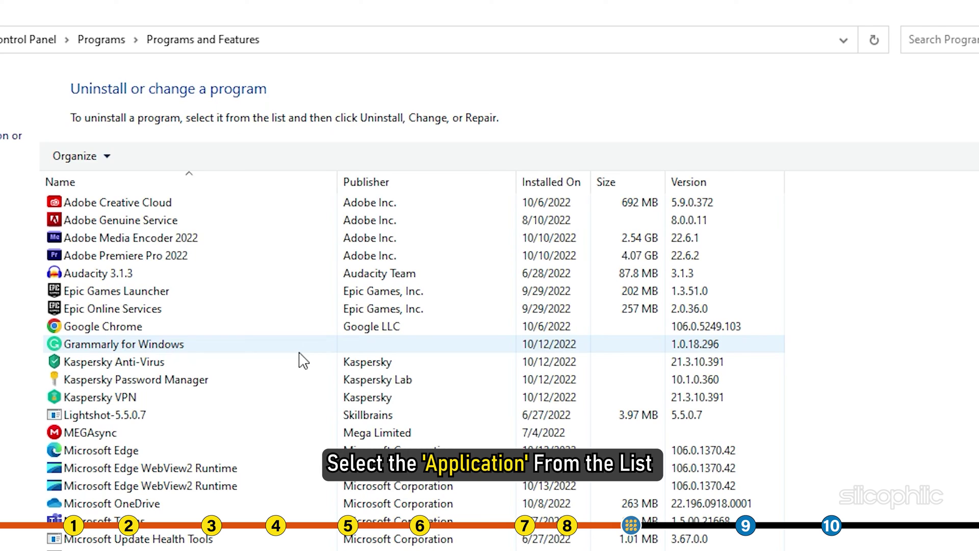
- Uninstall Kaspersky Anti-Virus, confirming Next and Remove in its wizard
{"action": "left_click", "coordinate": [187, 366]}
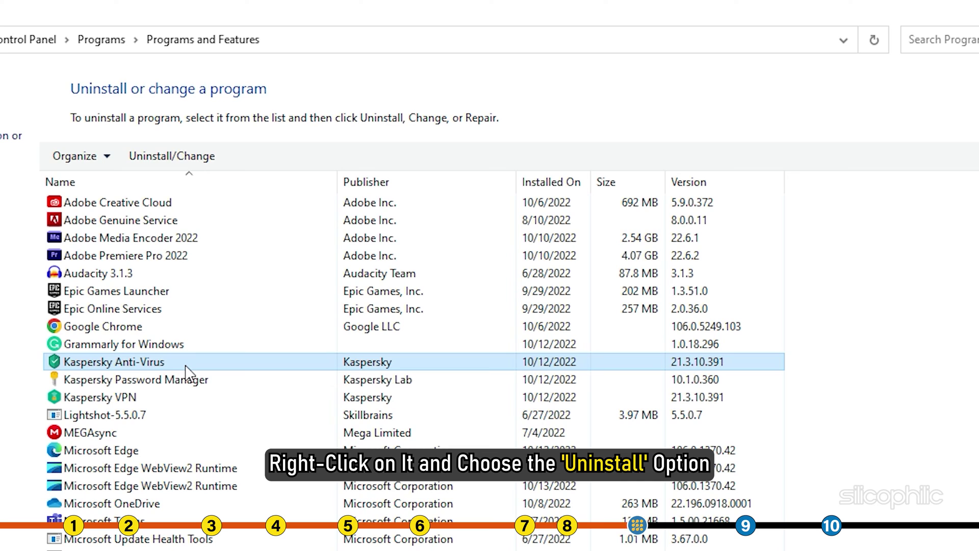
{"action": "right_click", "coordinate": [186, 366]}
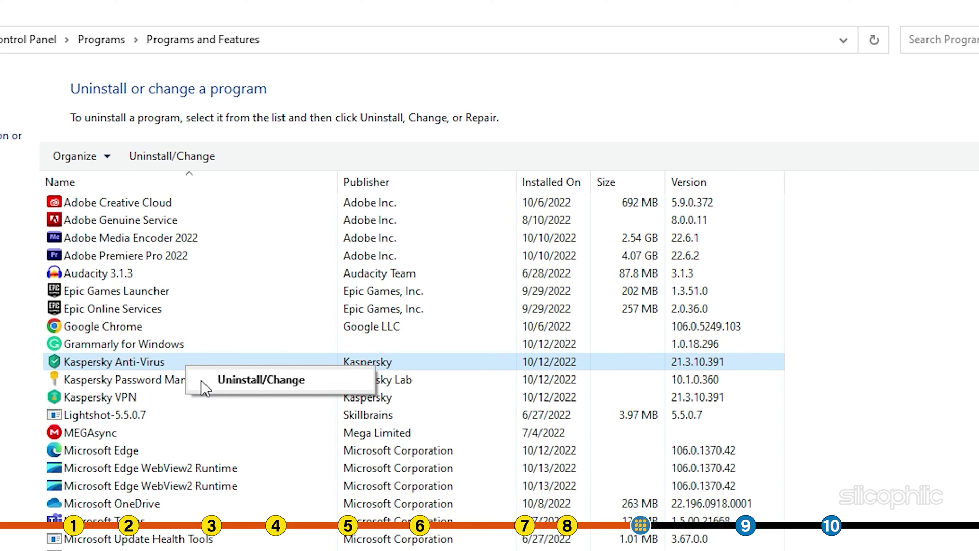
{"action": "left_click", "coordinate": [203, 382]}
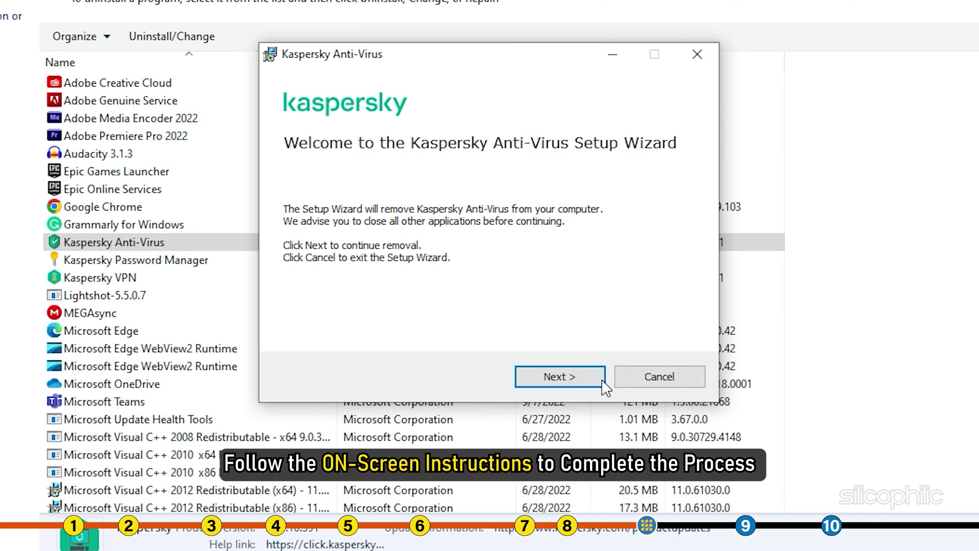
{"action": "left_click", "coordinate": [579, 383]}
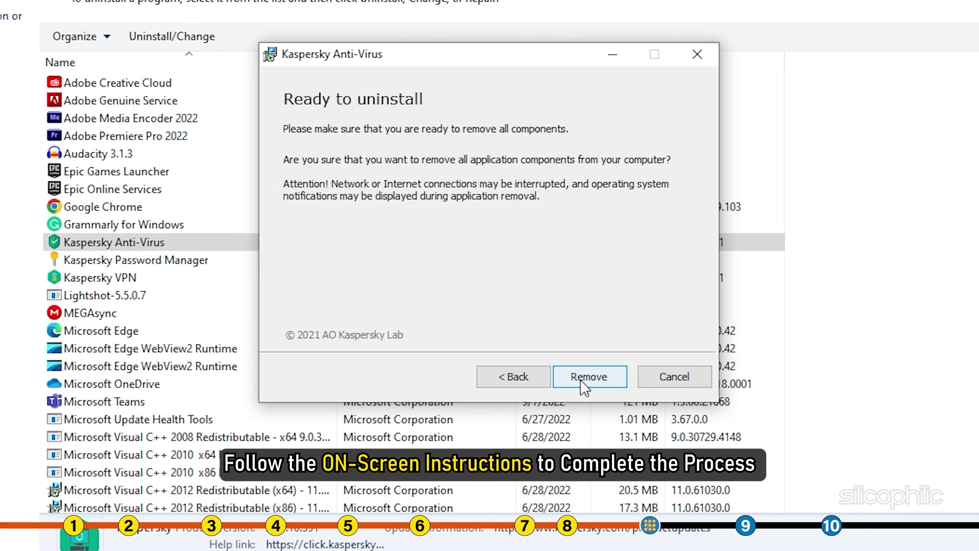
{"action": "left_click", "coordinate": [581, 381]}
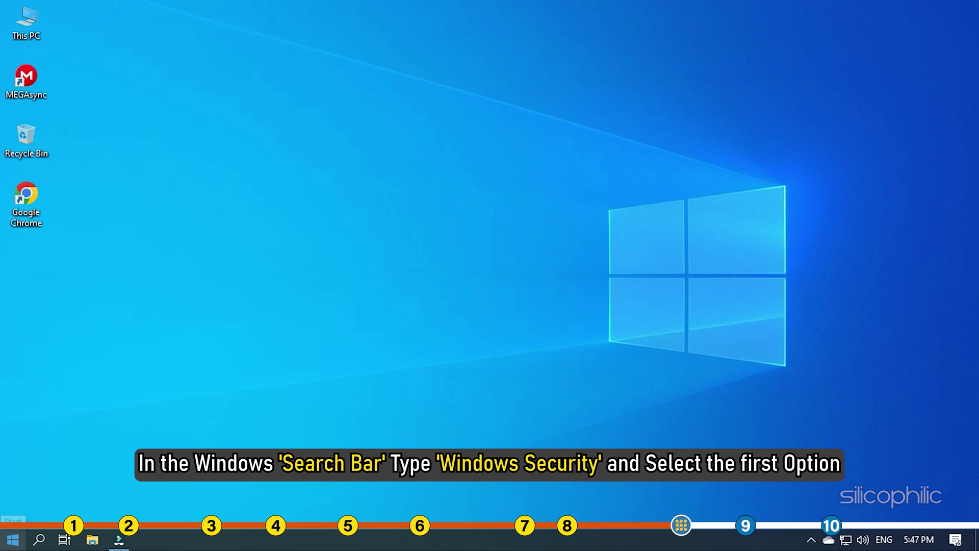
- Open Windows Security and switch off Real-time protection in Virus & threat protection settings
{"action": "left_click", "coordinate": [13, 540]}
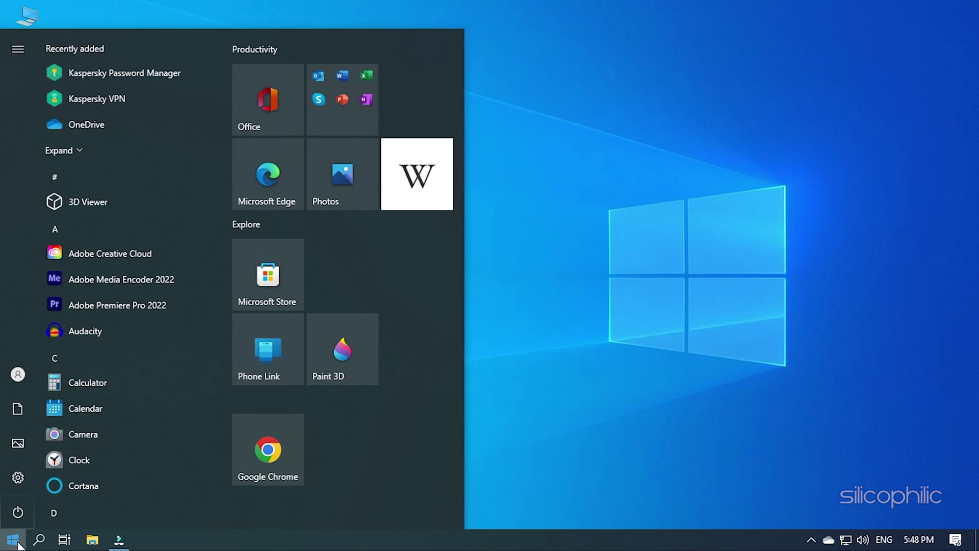
{"action": "type", "text": "wi"}
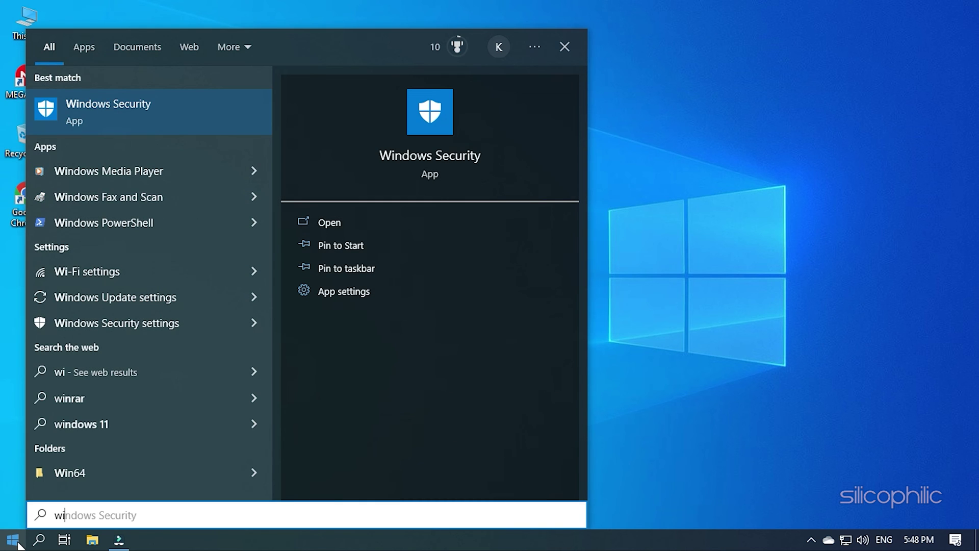
{"action": "key", "text": "Tab"}
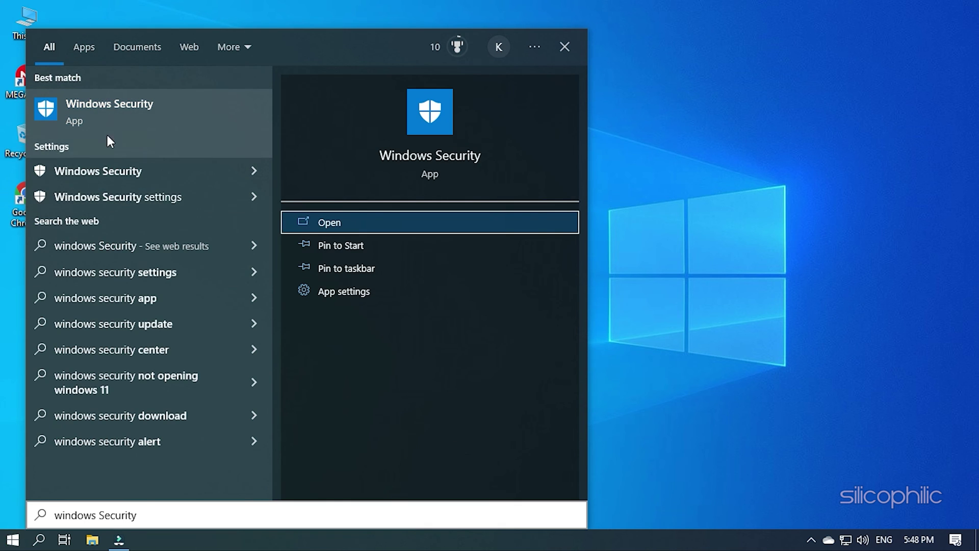
{"action": "left_click", "coordinate": [115, 117]}
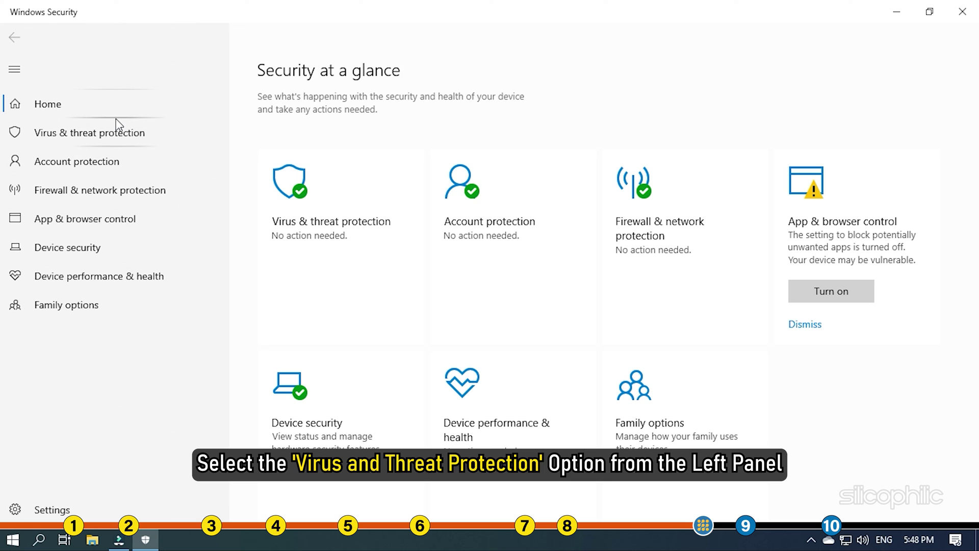
{"action": "left_click", "coordinate": [104, 137]}
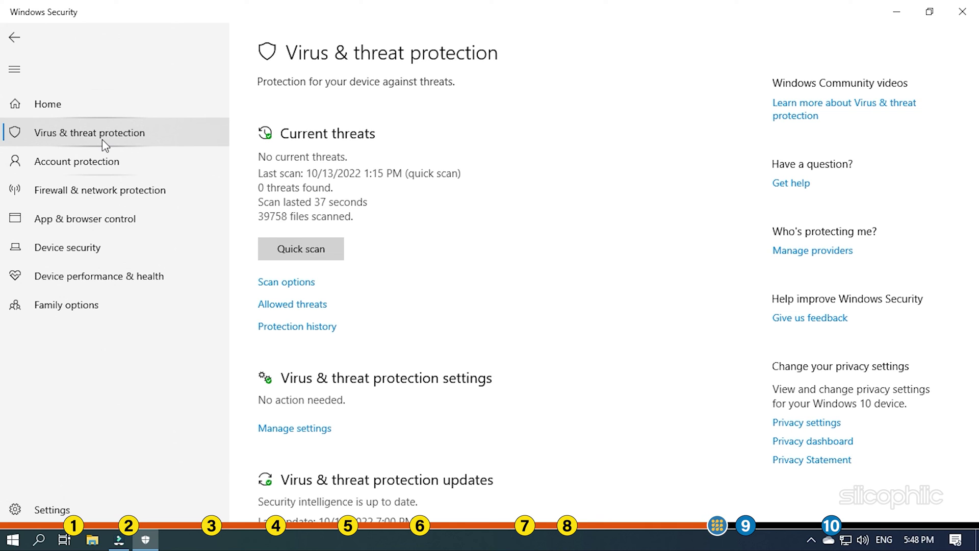
{"action": "left_click", "coordinate": [296, 431]}
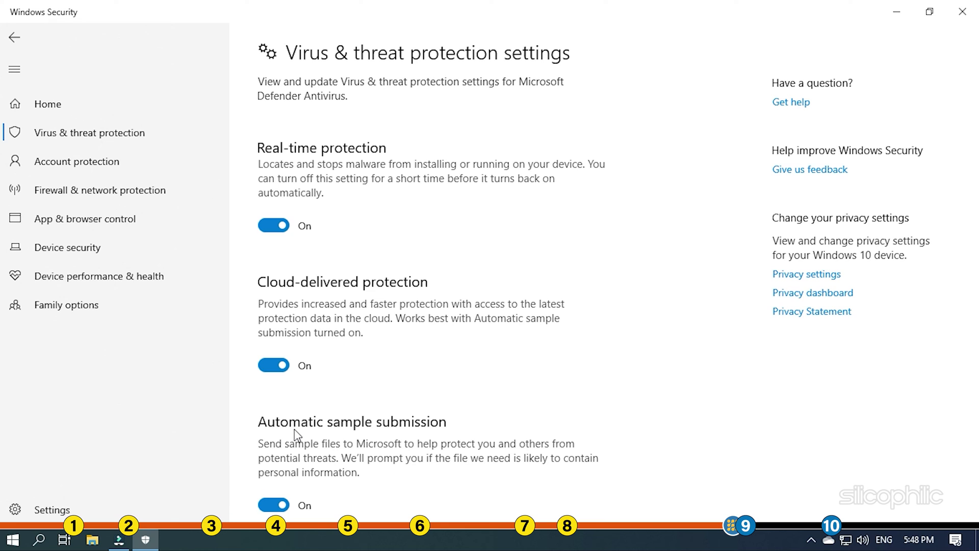
{"action": "left_click", "coordinate": [284, 234]}
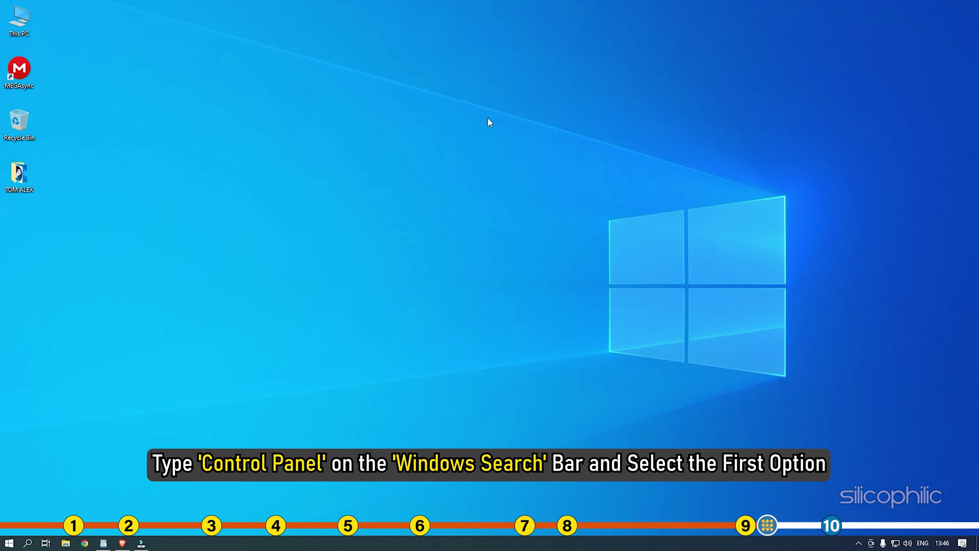
- Through Control Panel's Windows Defender Firewall settings, set both private and public networks to off
{"action": "left_click", "coordinate": [27, 543]}
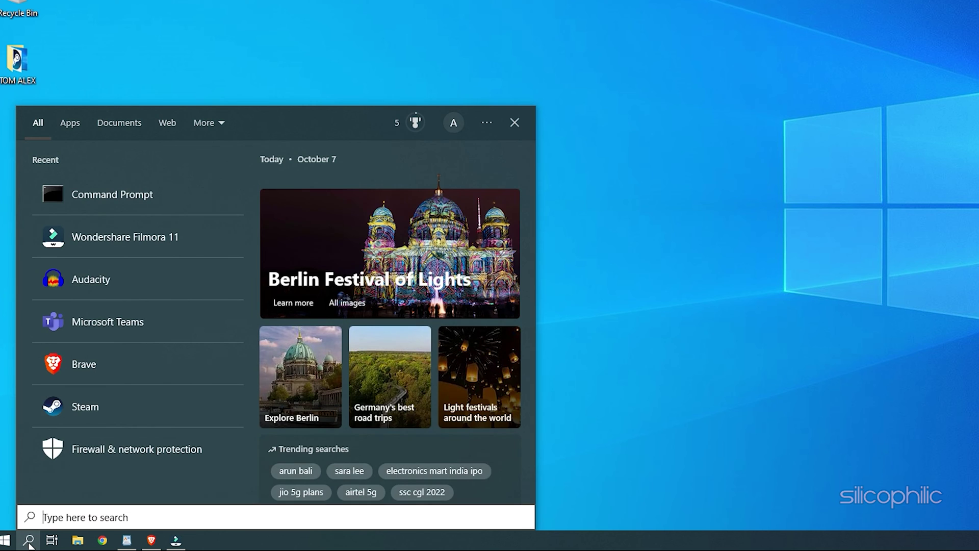
{"action": "type", "text": "control"}
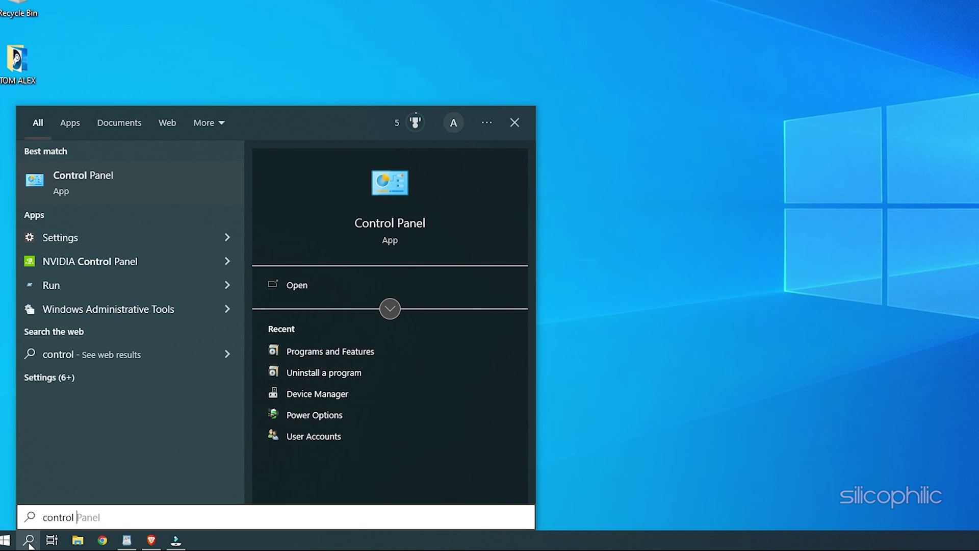
{"action": "type", "text": " panel"}
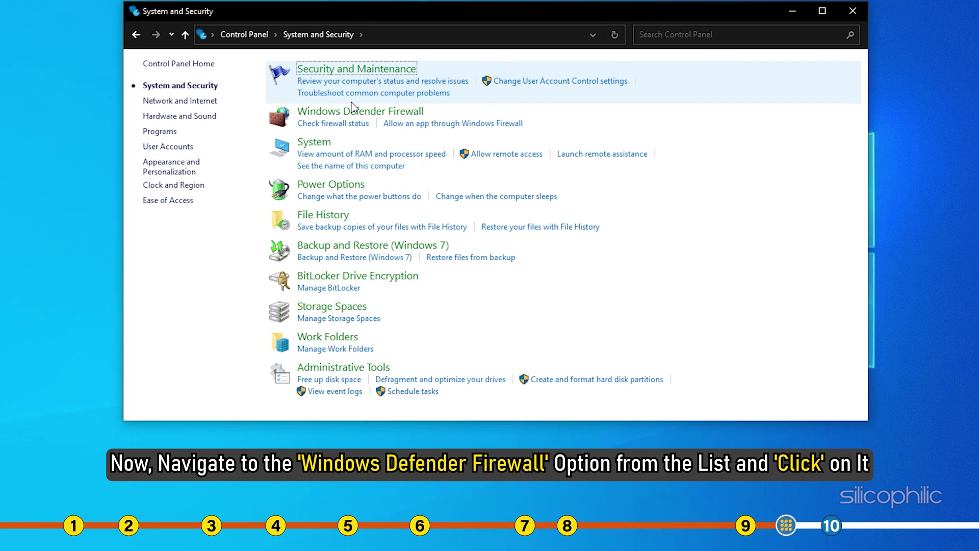
{"action": "left_click", "coordinate": [424, 118]}
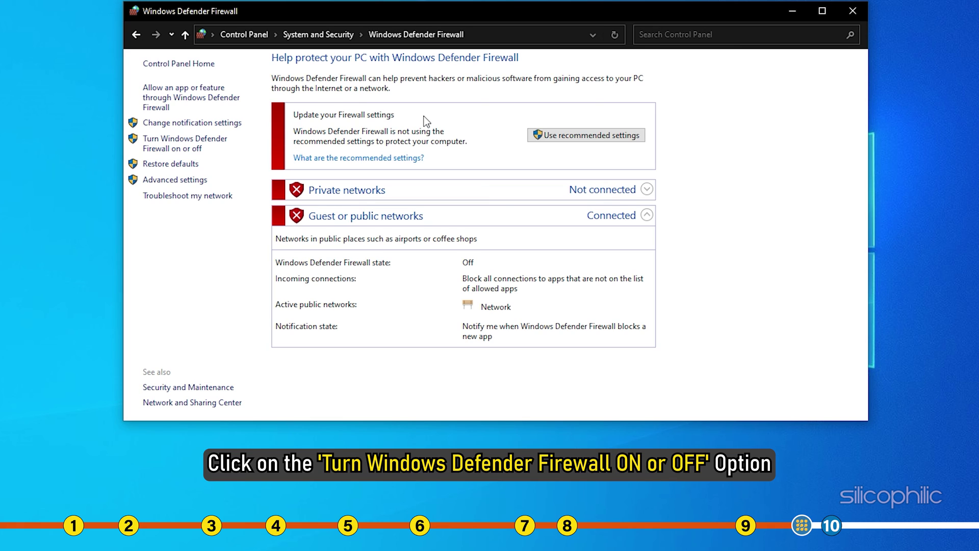
{"action": "left_click", "coordinate": [219, 146]}
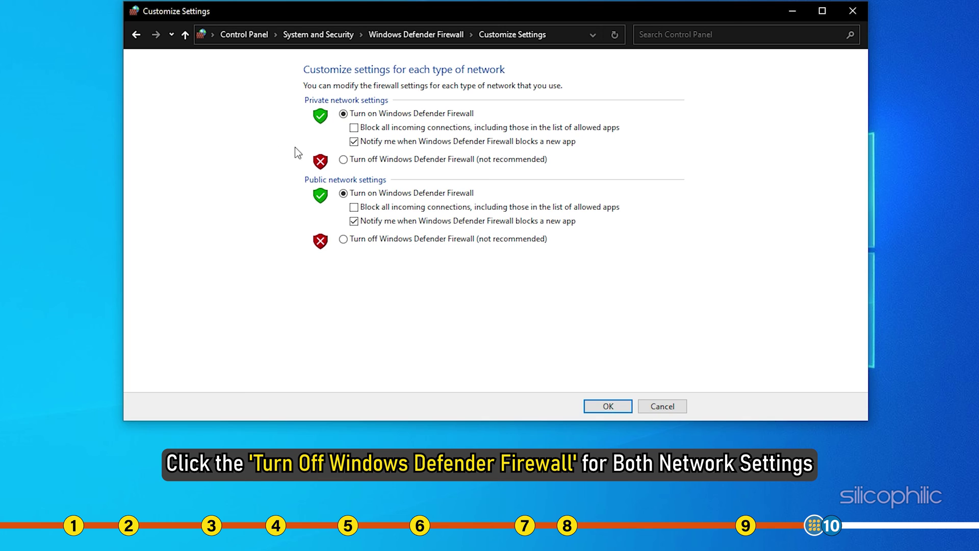
{"action": "left_click", "coordinate": [343, 160]}
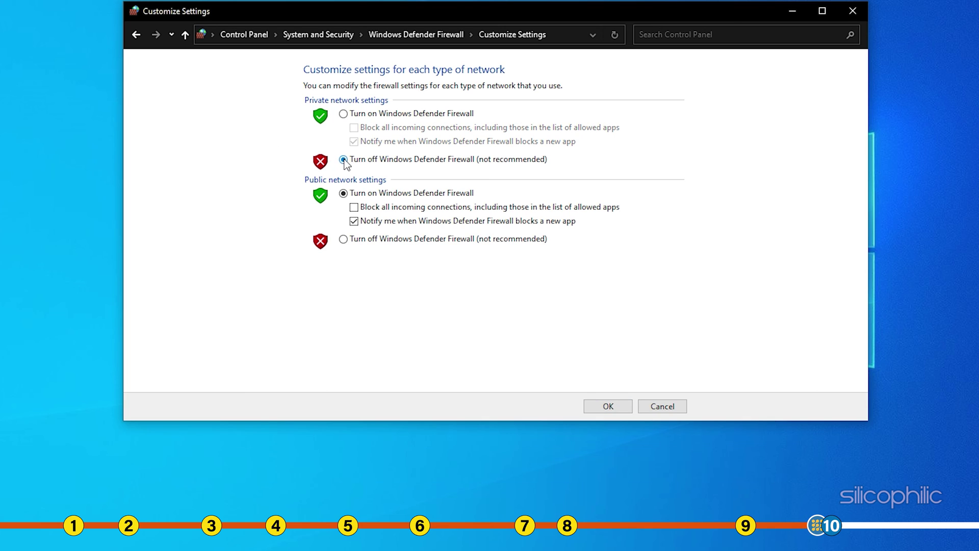
{"action": "left_click", "coordinate": [345, 239]}
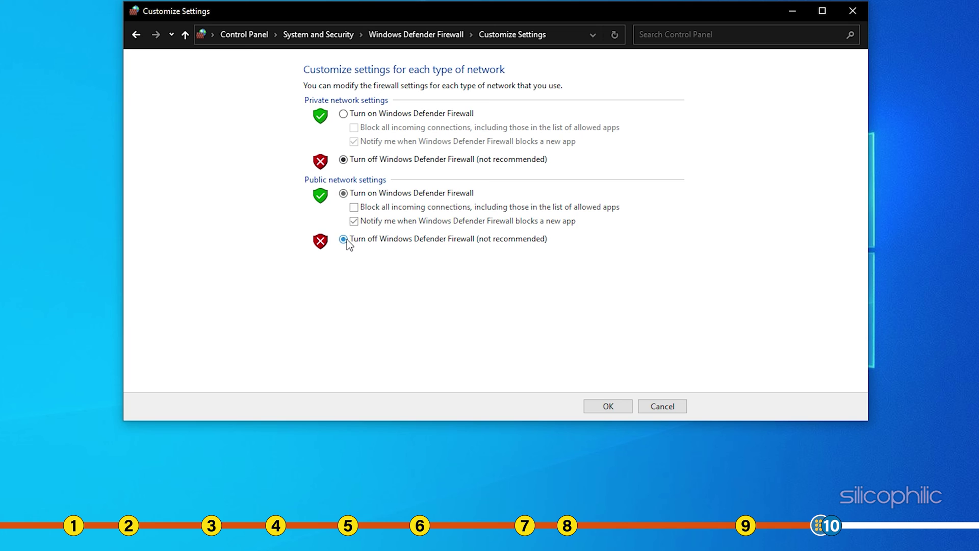
{"action": "left_click", "coordinate": [623, 409]}
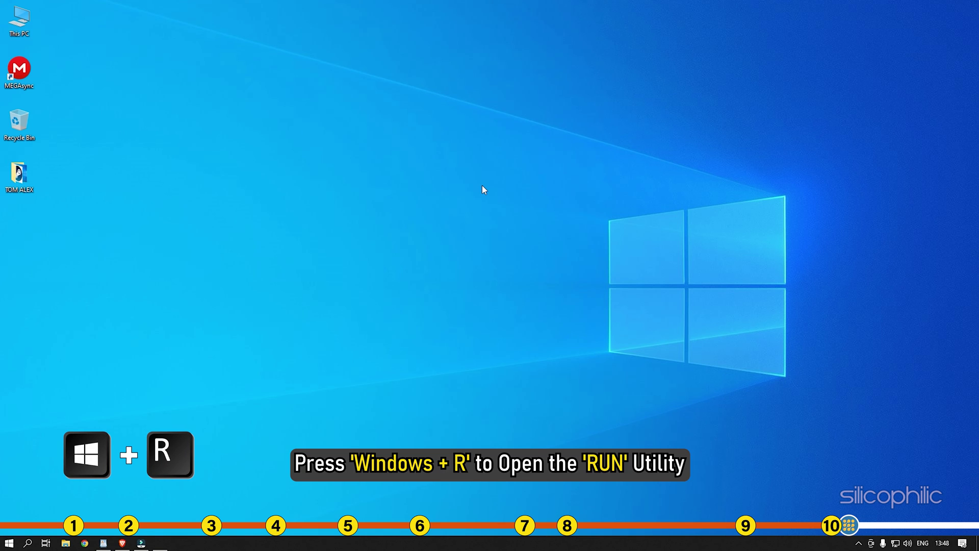
- Open Control Panel's installed programs list by running 'control' from the Run prompt
{"action": "key", "text": "super+r"}
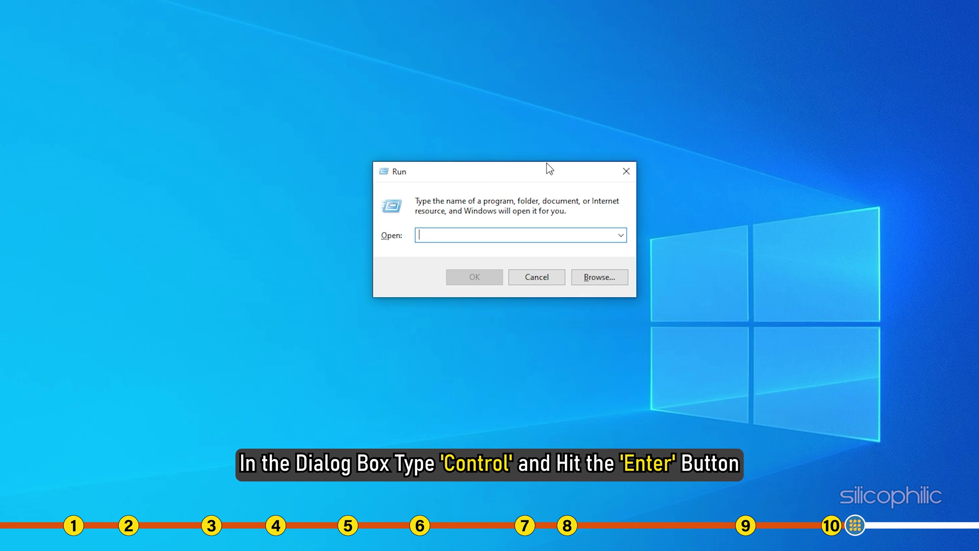
{"action": "type", "text": "co"}
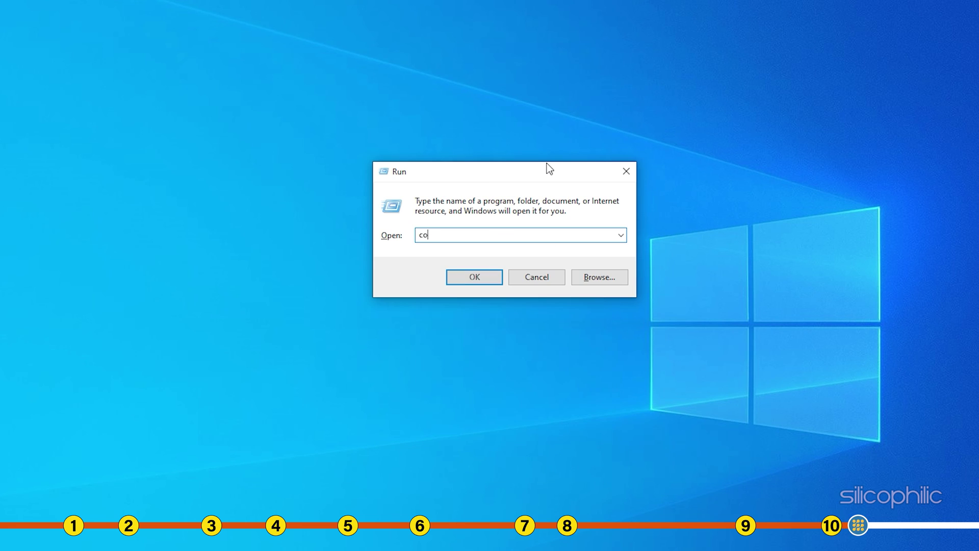
{"action": "type", "text": "ntrol"}
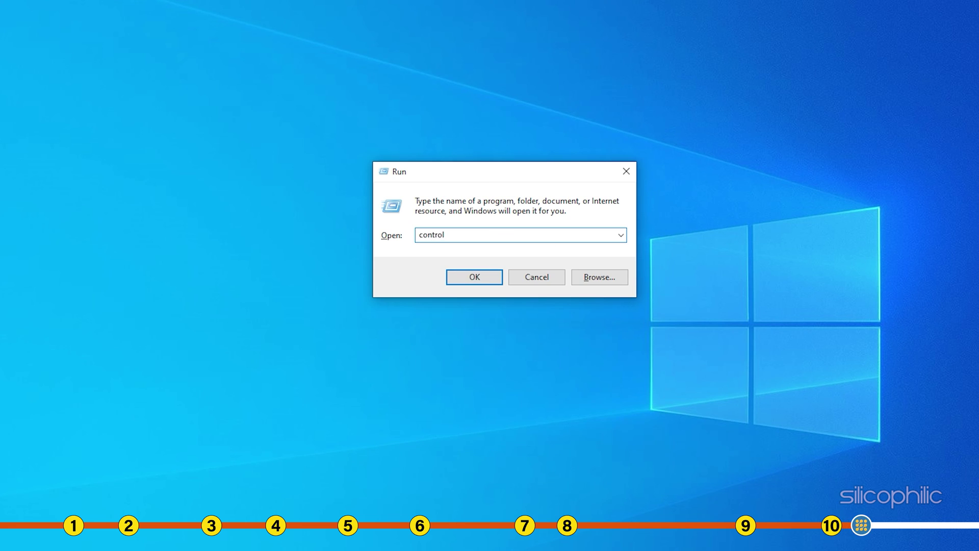
{"action": "key", "text": "Return"}
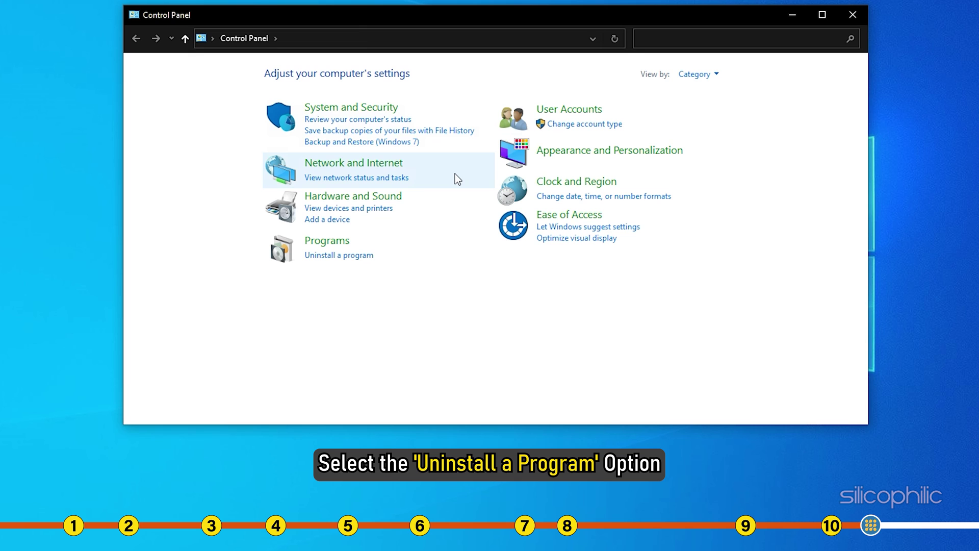
{"action": "left_click", "coordinate": [363, 259]}
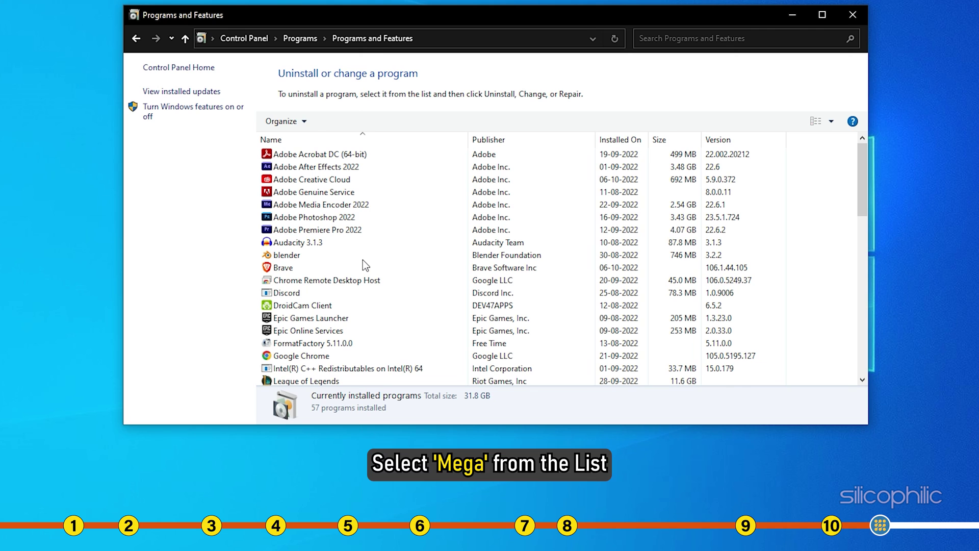
{"action": "scroll", "coordinate": [363, 260], "scroll_direction": "down", "scroll_amount": 1}
{"action": "scroll", "coordinate": [362, 260], "scroll_direction": "down", "scroll_amount": 4}
- Uninstall MEGAsync from the programs list, then close the window
{"action": "left_click", "coordinate": [311, 256]}
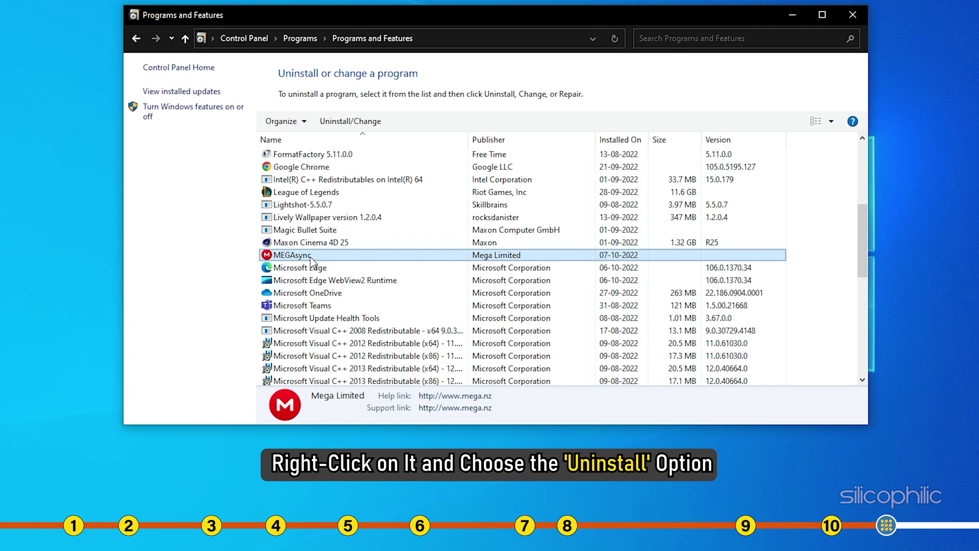
{"action": "right_click", "coordinate": [311, 259]}
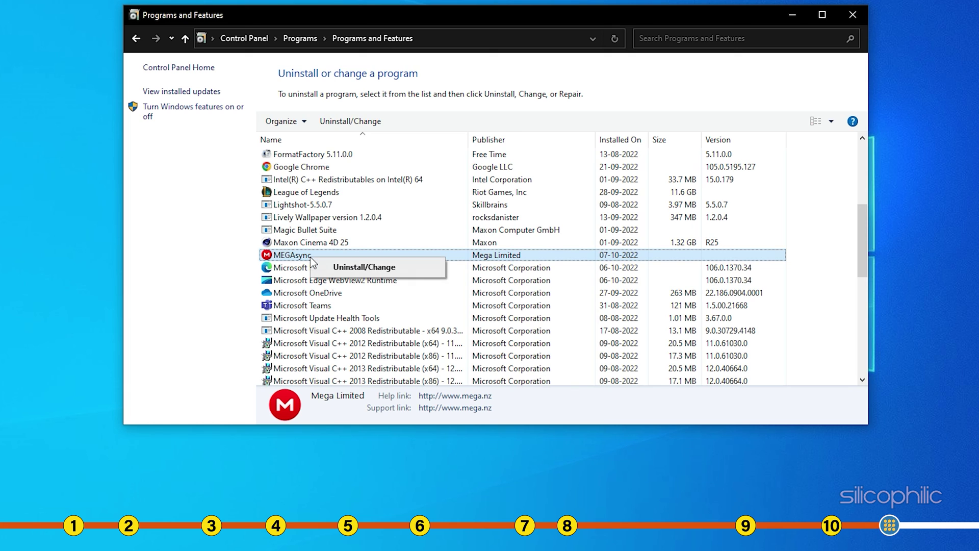
{"action": "left_click", "coordinate": [403, 267]}
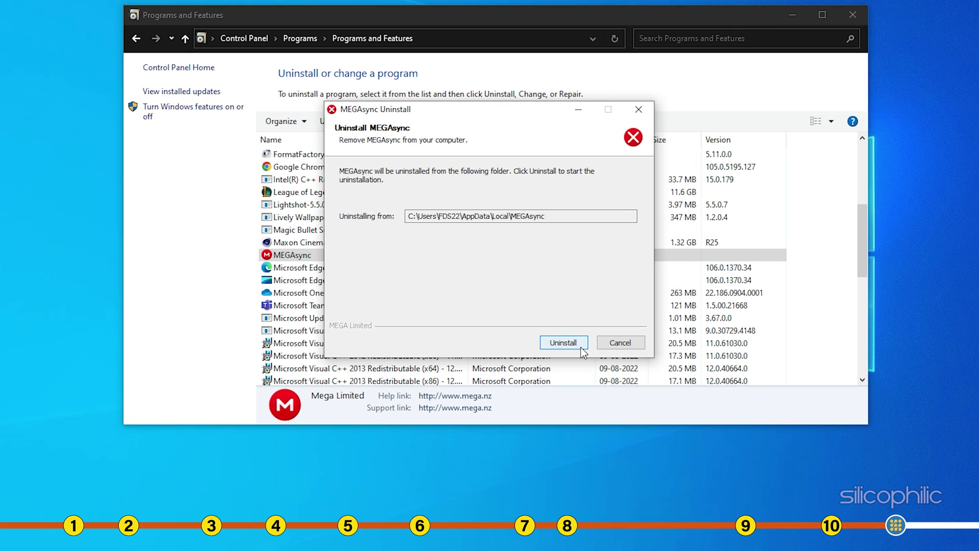
{"action": "left_click", "coordinate": [563, 343]}
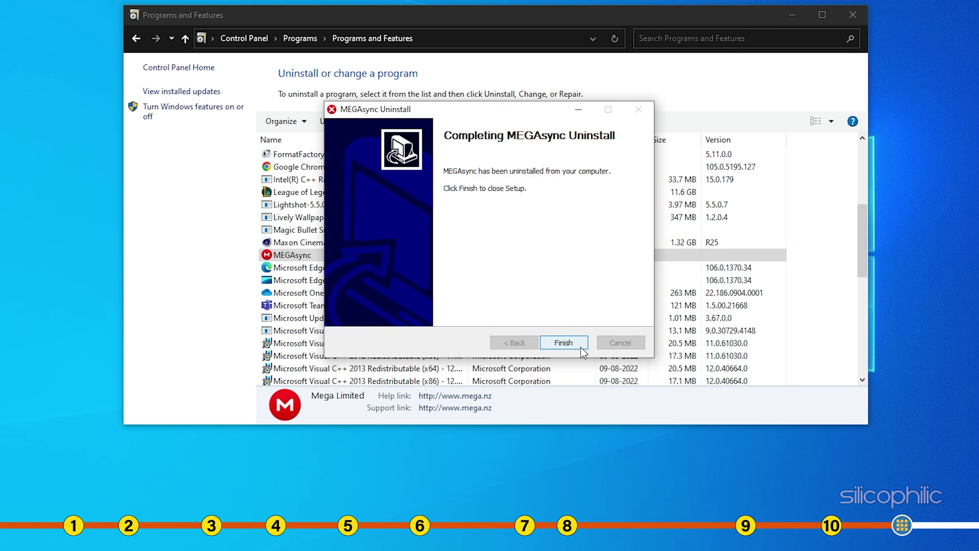
{"action": "left_click", "coordinate": [580, 347]}
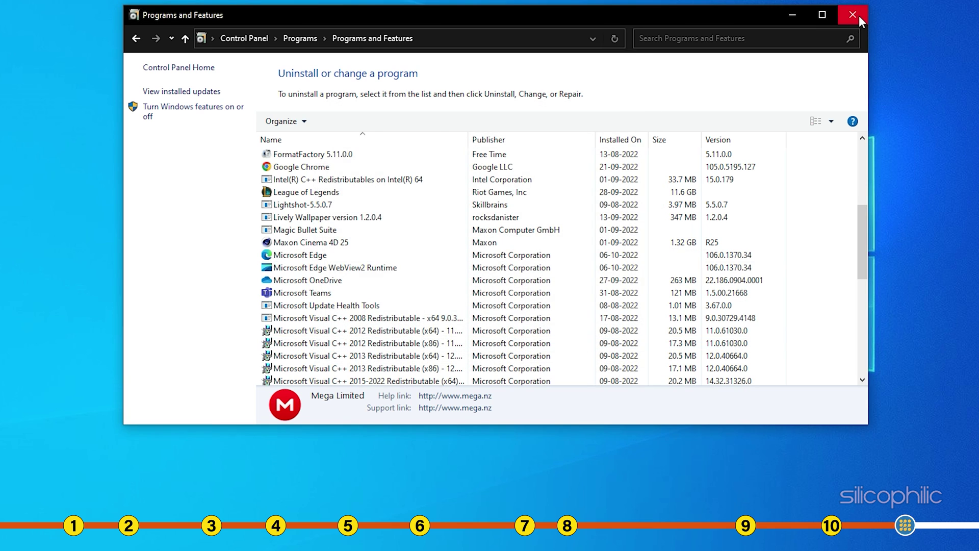
{"action": "left_click", "coordinate": [858, 15]}
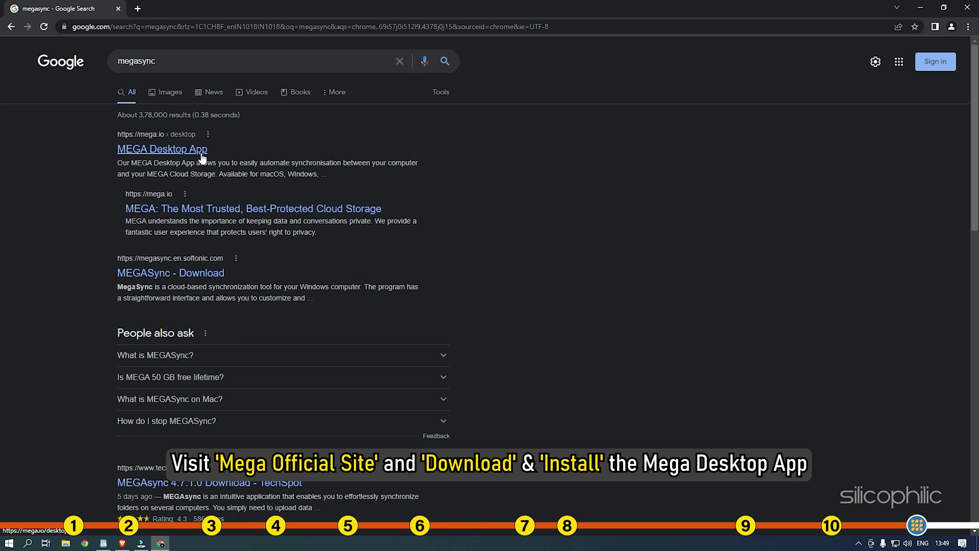
- Download the Windows MEGAsync installer from the MEGA Desktop App page
{"action": "left_click", "coordinate": [202, 155]}
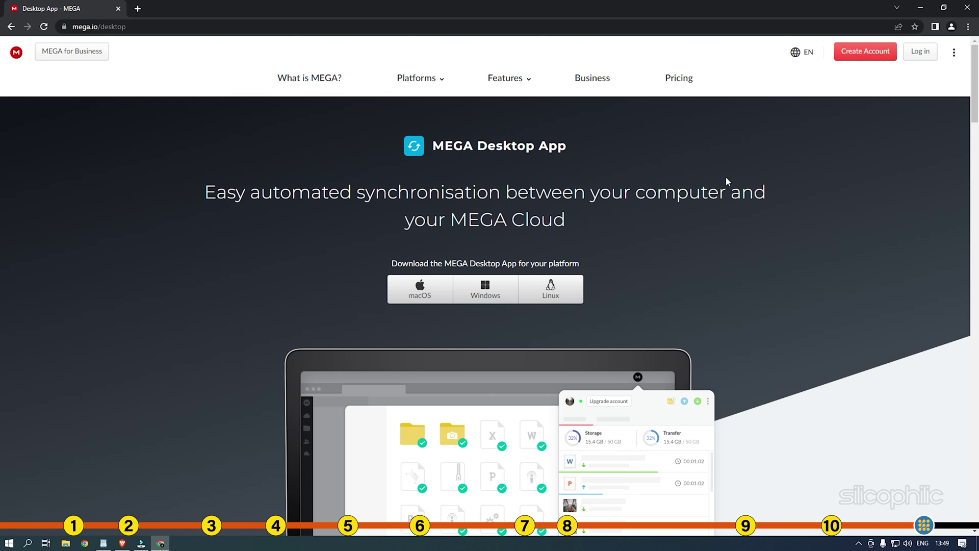
{"action": "left_click", "coordinate": [504, 297]}
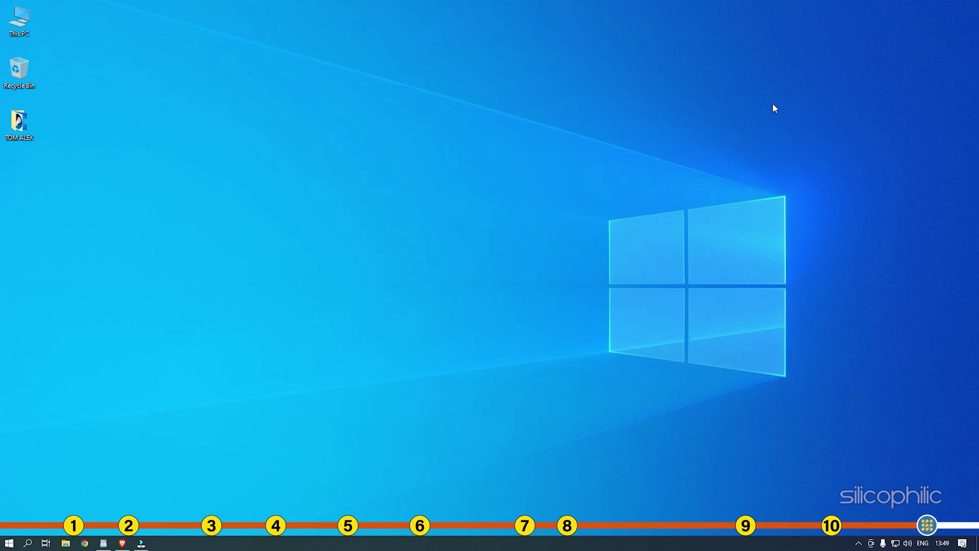